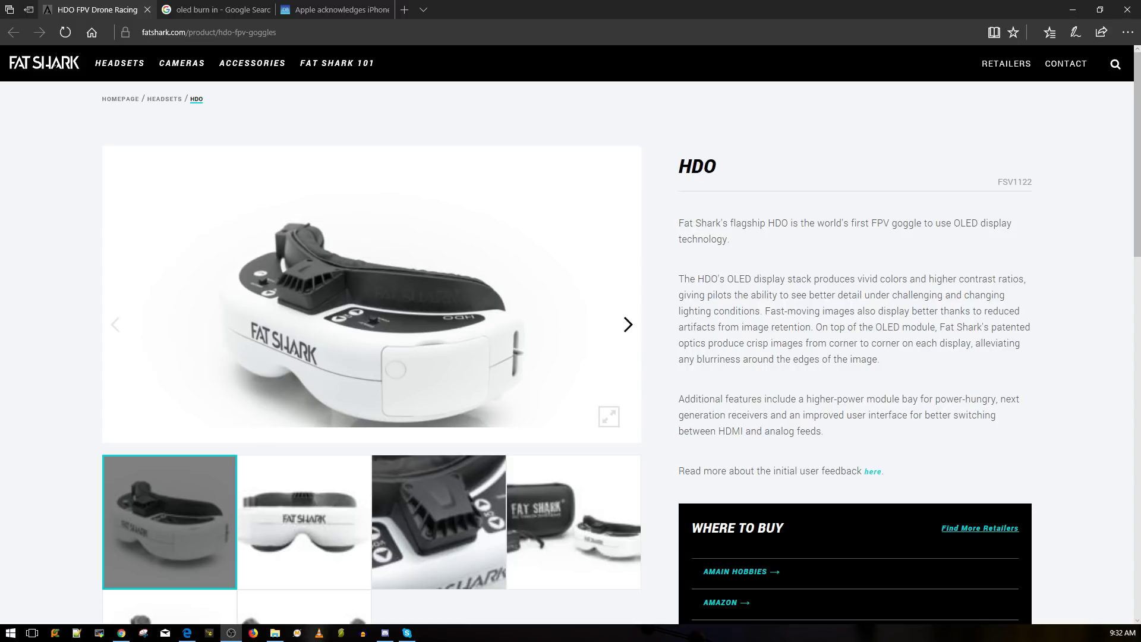
pyautogui.scroll(-3, 473, 390)
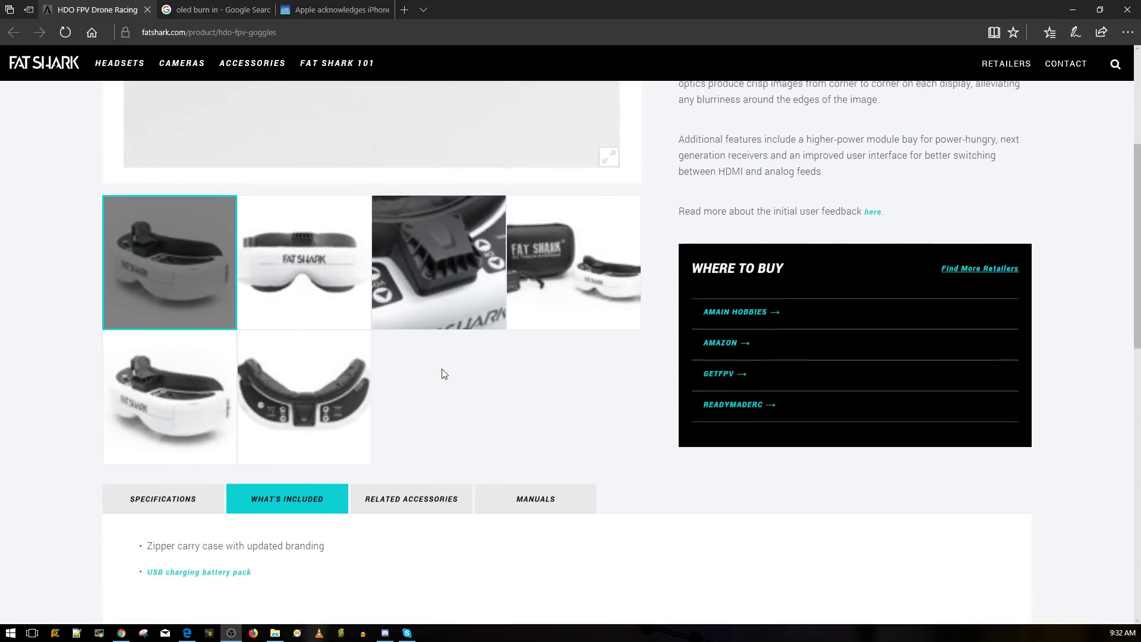
pyautogui.scroll(2, 443, 374)
pyautogui.scroll(-3, 443, 374)
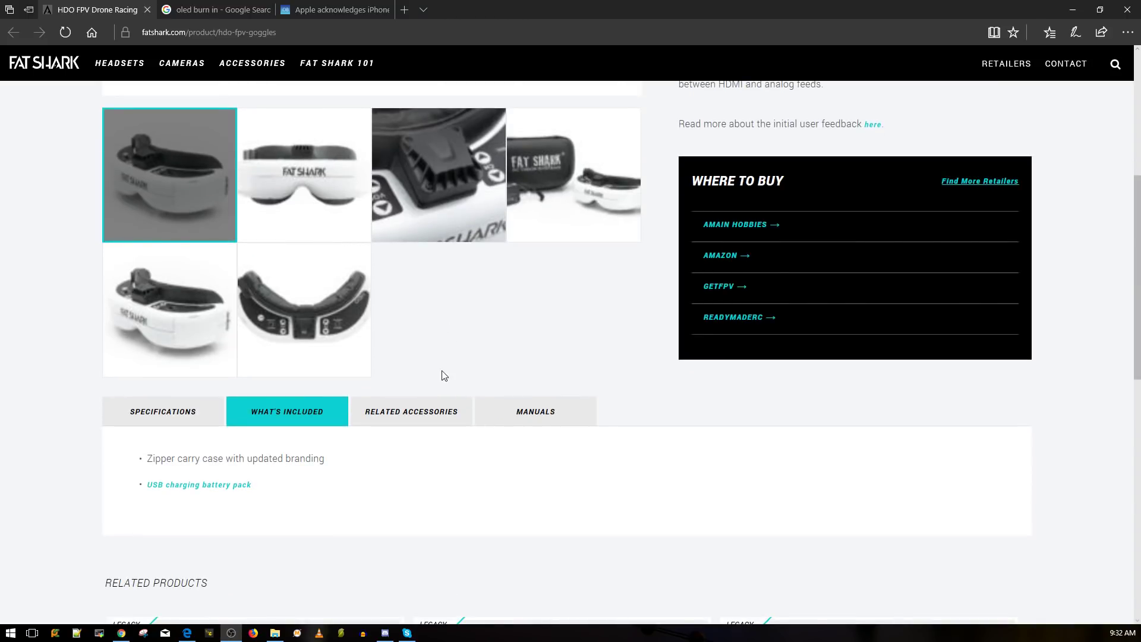
pyautogui.scroll(5, 454, 313)
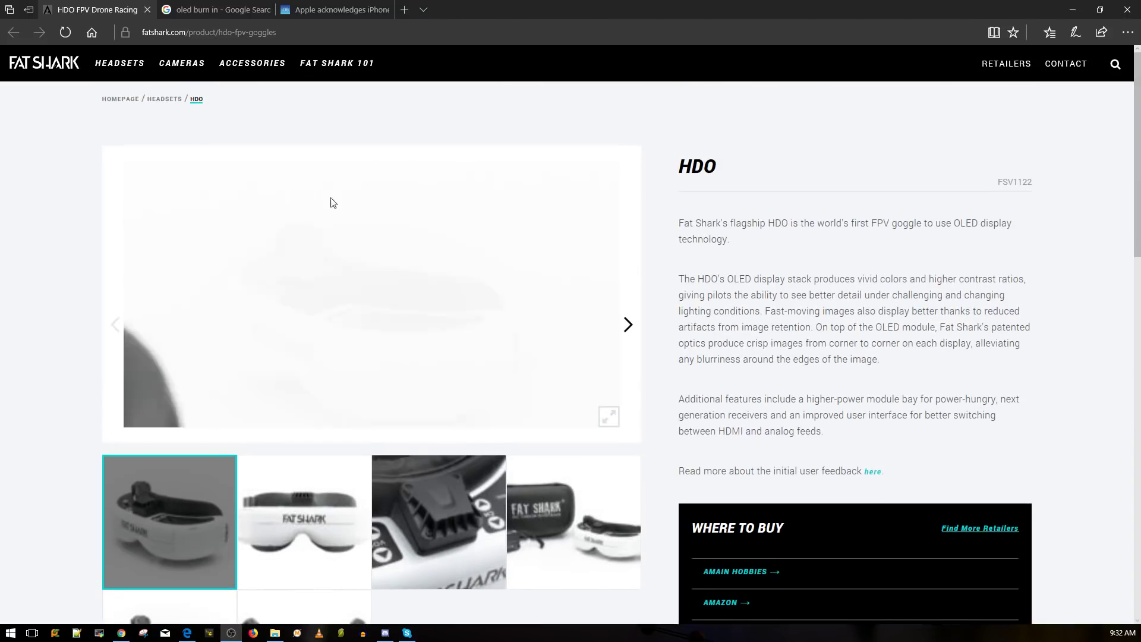
# Preview the red LG OLED TV vs Samsung LED burn-in image in the OLED burn-in search.
pyautogui.click(215, 10)
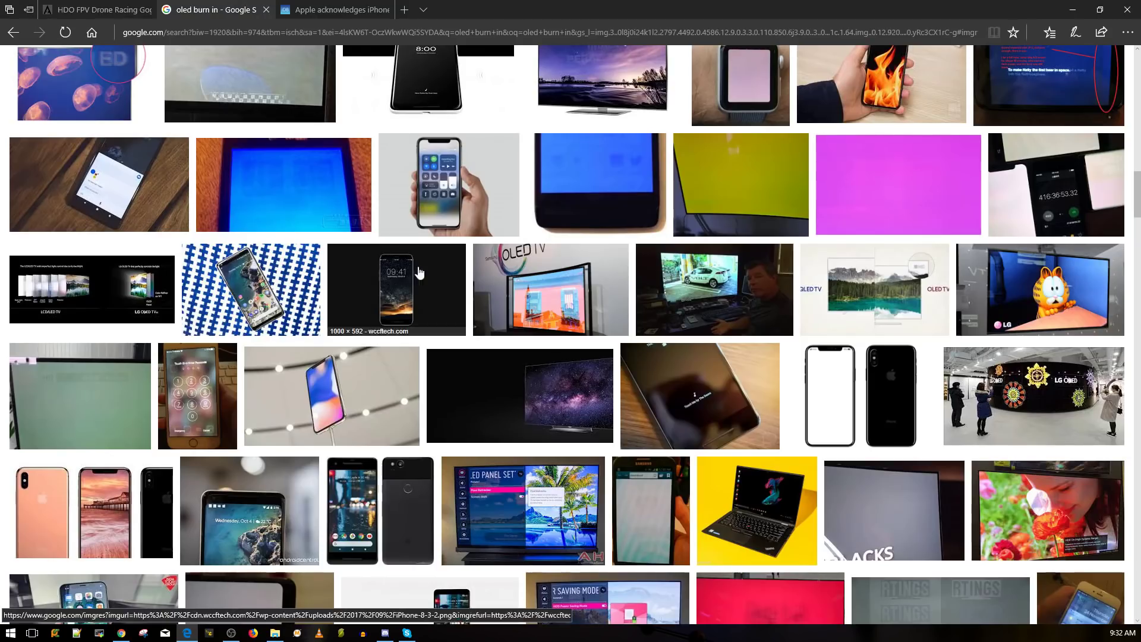
pyautogui.scroll(6, 501, 314)
pyautogui.scroll(5, 502, 313)
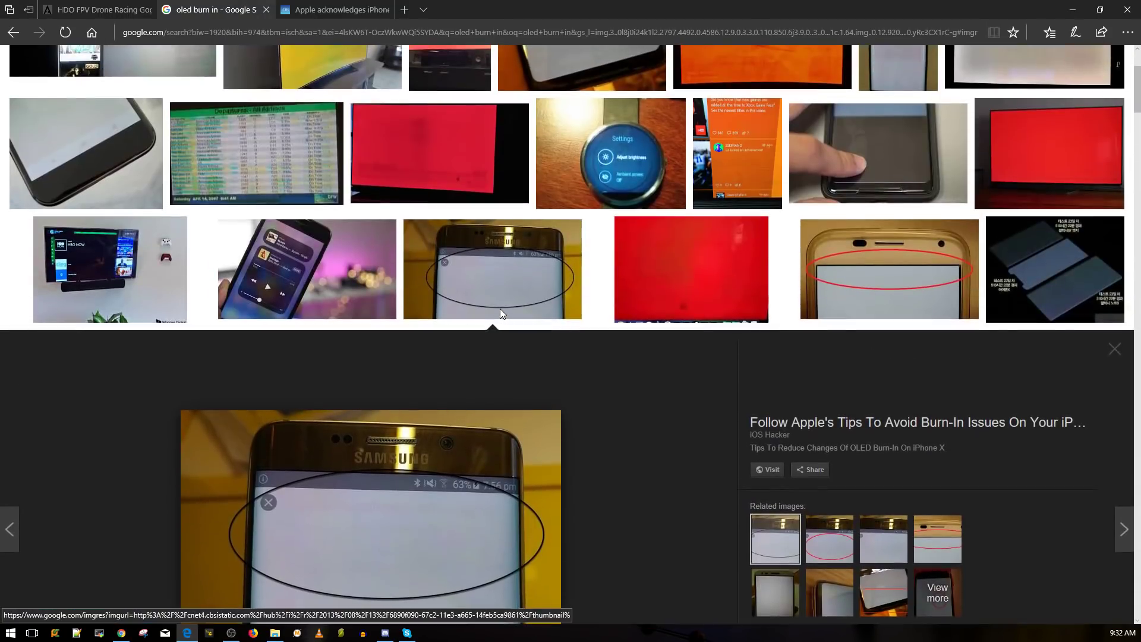
pyautogui.click(473, 165)
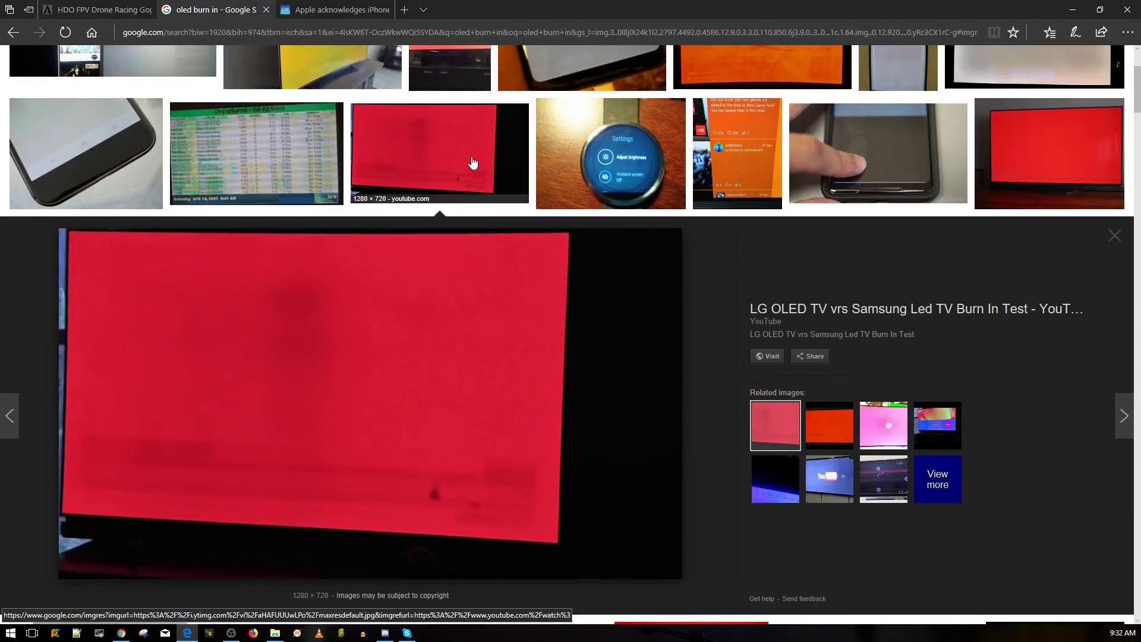
pyautogui.scroll(-1, 486, 467)
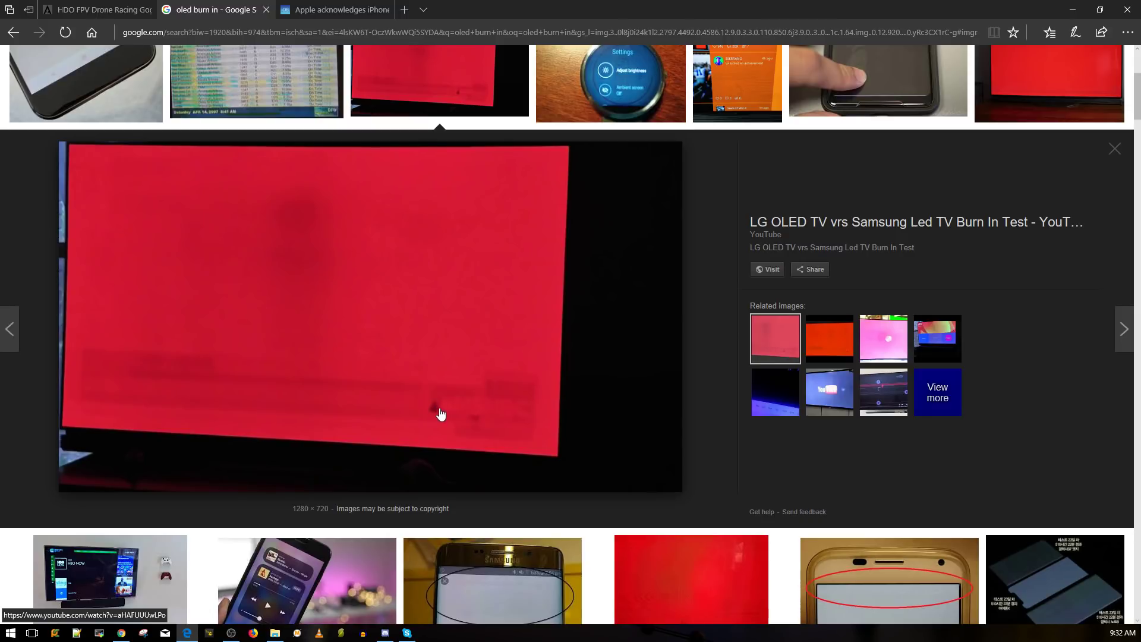
pyautogui.scroll(4, 445, 417)
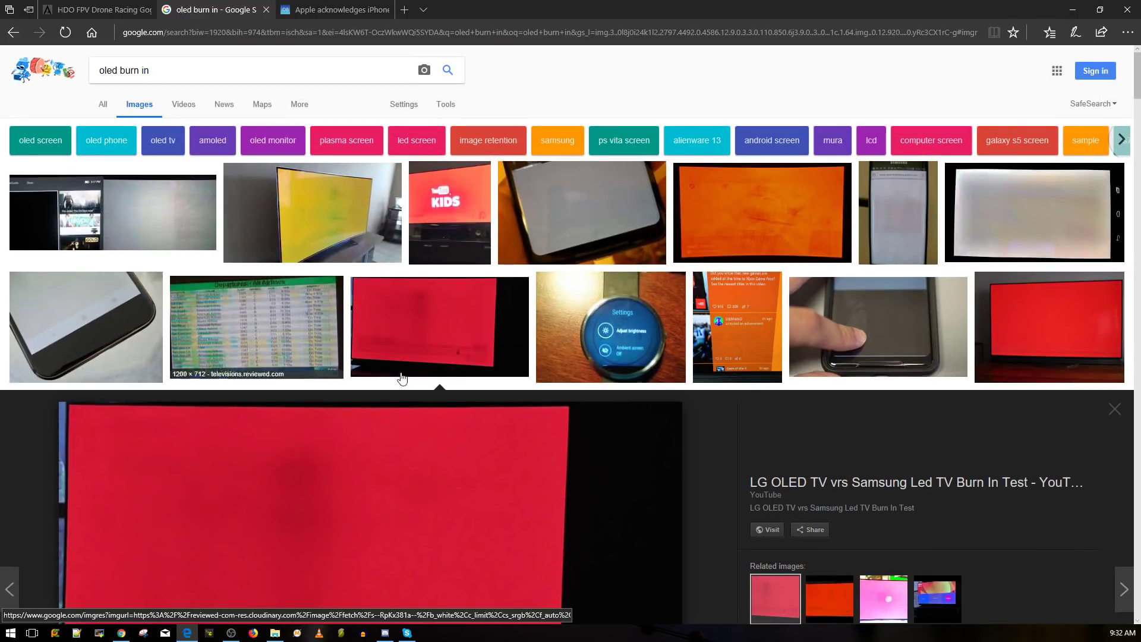
pyautogui.scroll(-5, 150, 340)
pyautogui.scroll(-4, 528, 414)
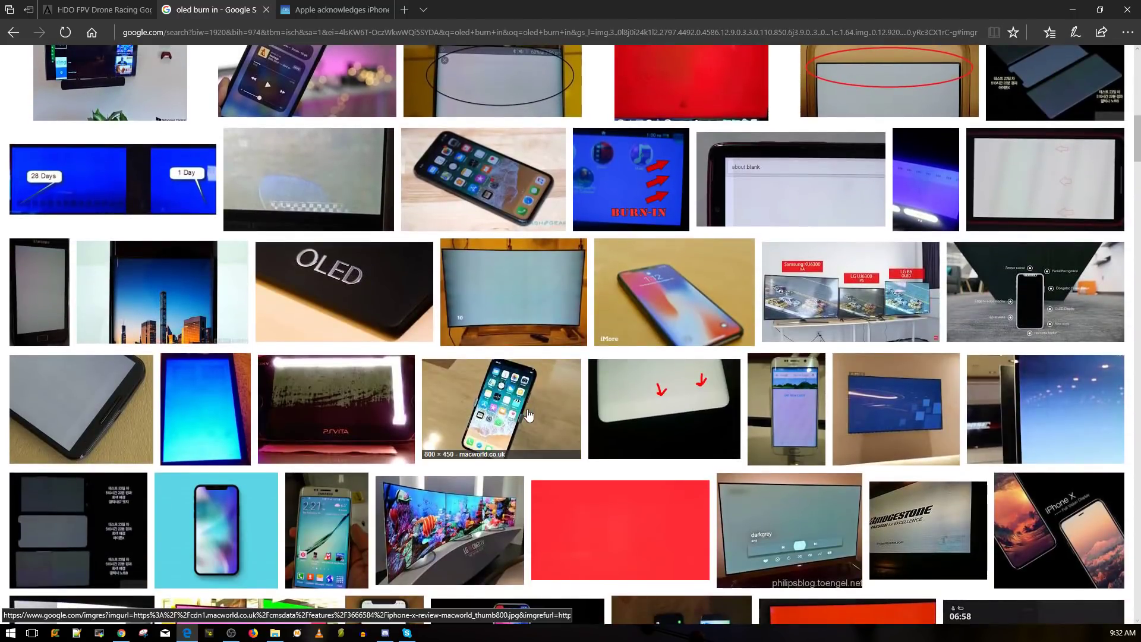
# Preview the Samsung phone and iPhone X hue-shifting burn-in images, then close the preview.
pyautogui.click(492, 82)
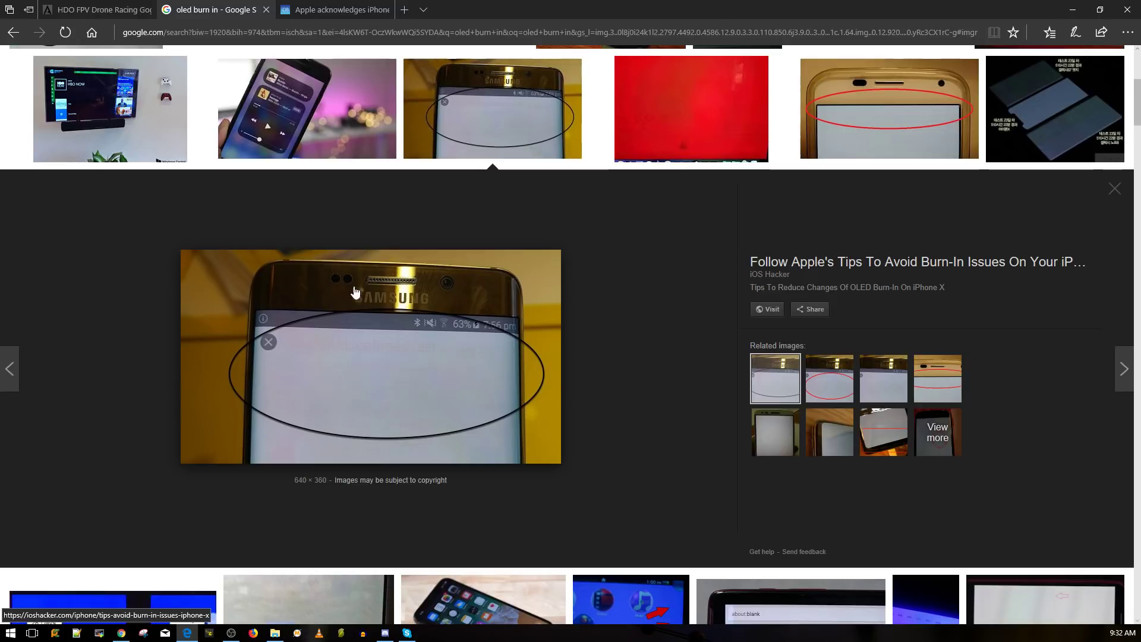
pyautogui.click(308, 154)
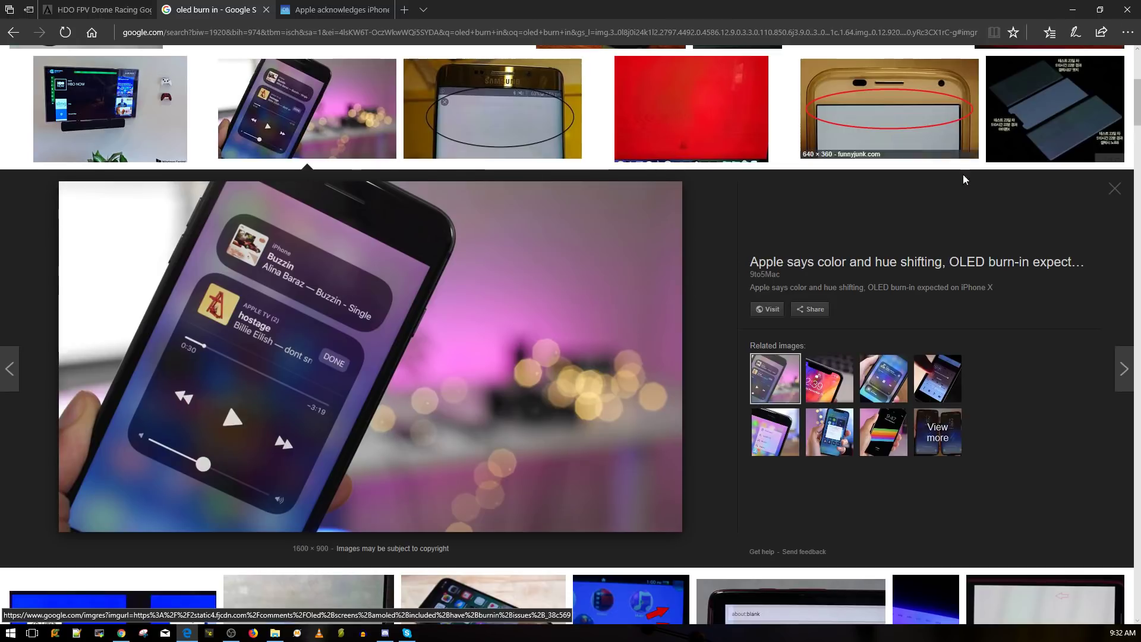
pyautogui.click(1115, 189)
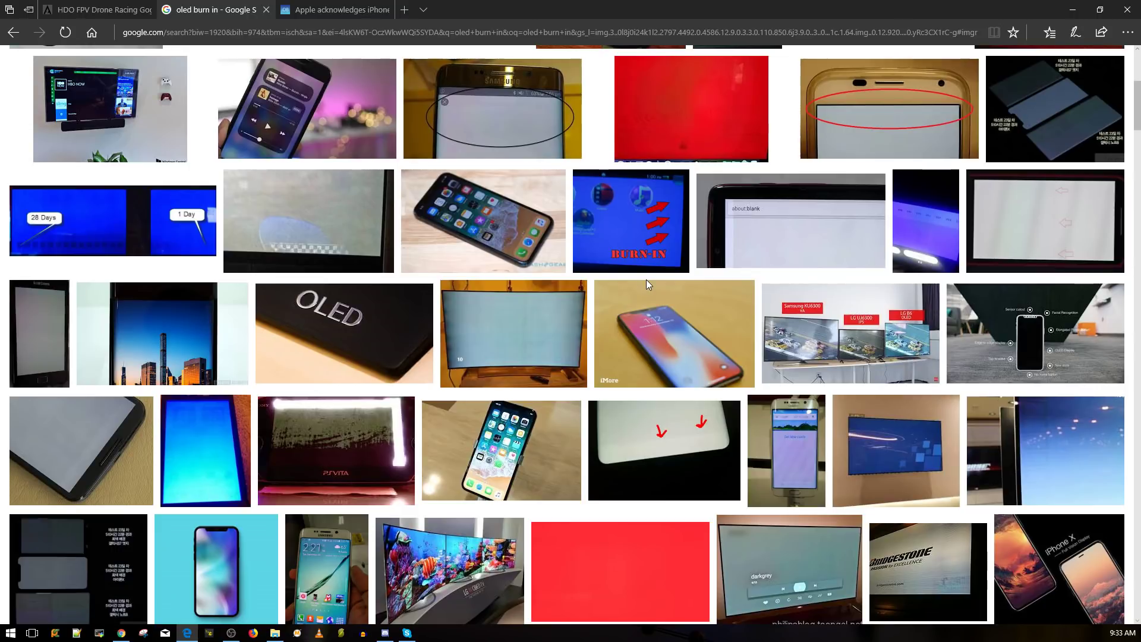
# Read the Apple burn-in article to the Pixel 2 XL photo, then return to the image search.
pyautogui.click(335, 8)
pyautogui.scroll(-5, 453, 268)
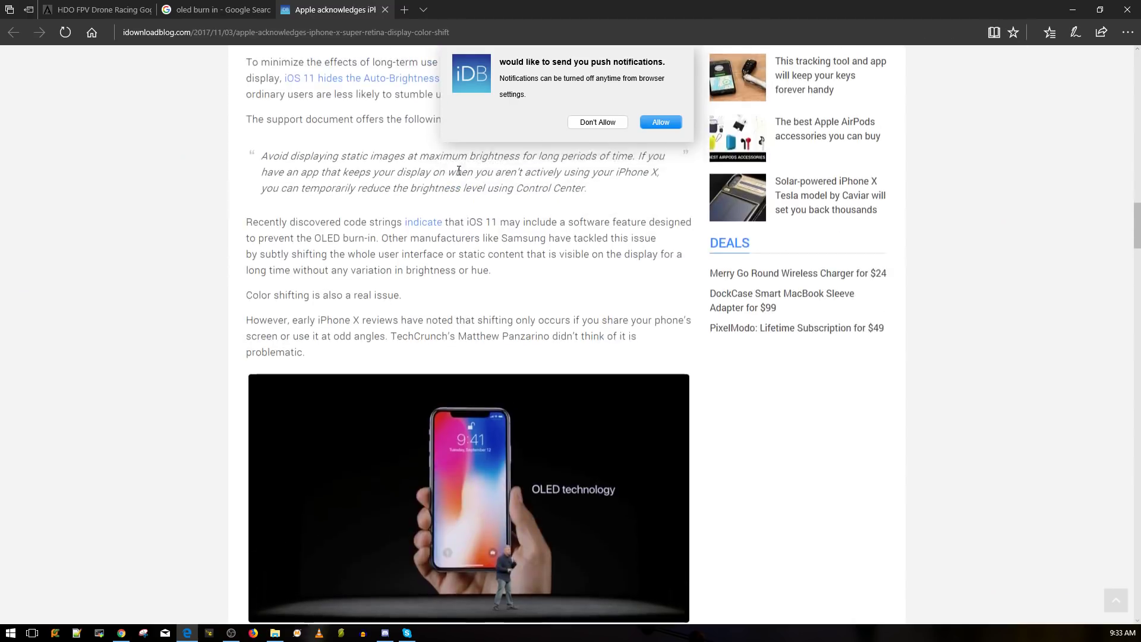
pyautogui.scroll(-5, 452, 268)
pyautogui.scroll(-5, 452, 267)
pyautogui.scroll(-8, 463, 182)
pyautogui.scroll(3, 558, 321)
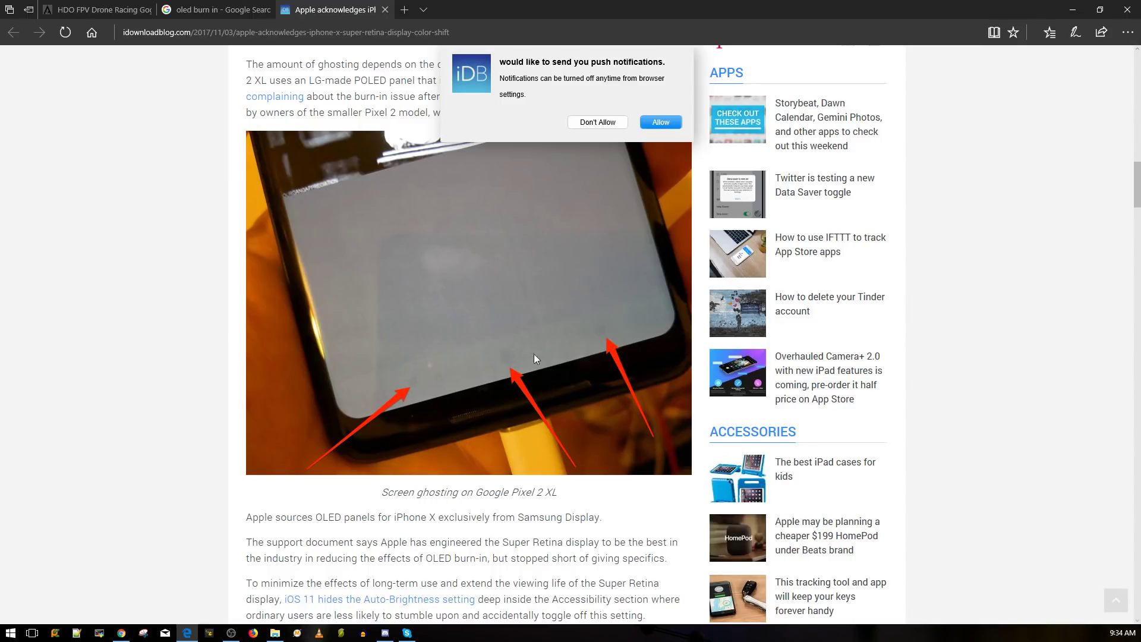
pyautogui.click(223, 10)
pyautogui.click(98, 9)
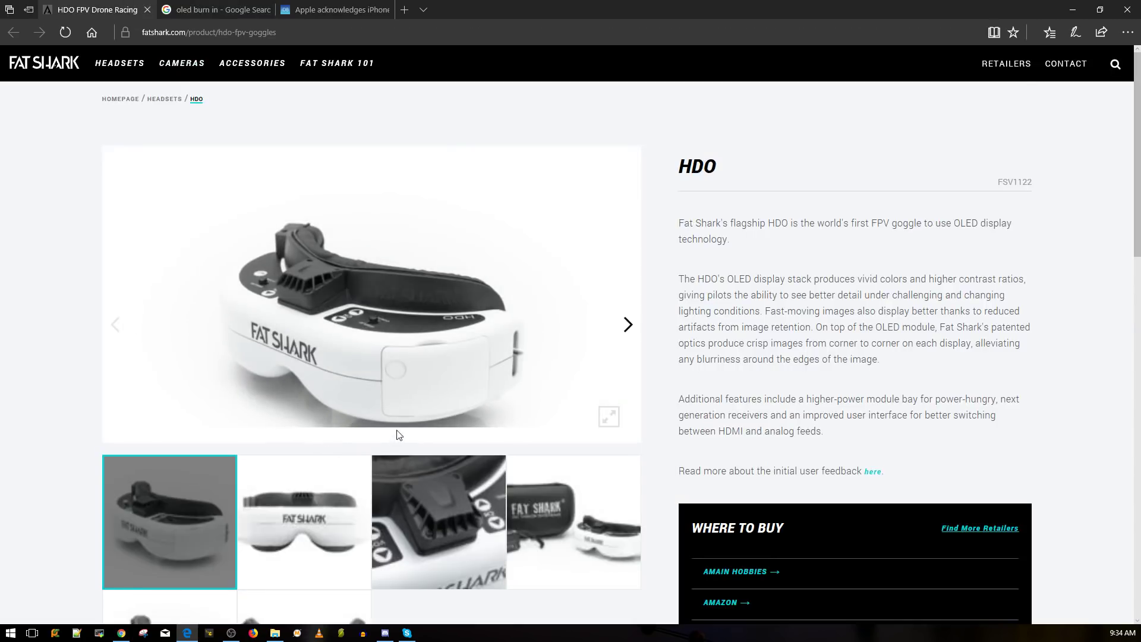
pyautogui.scroll(-5, 399, 435)
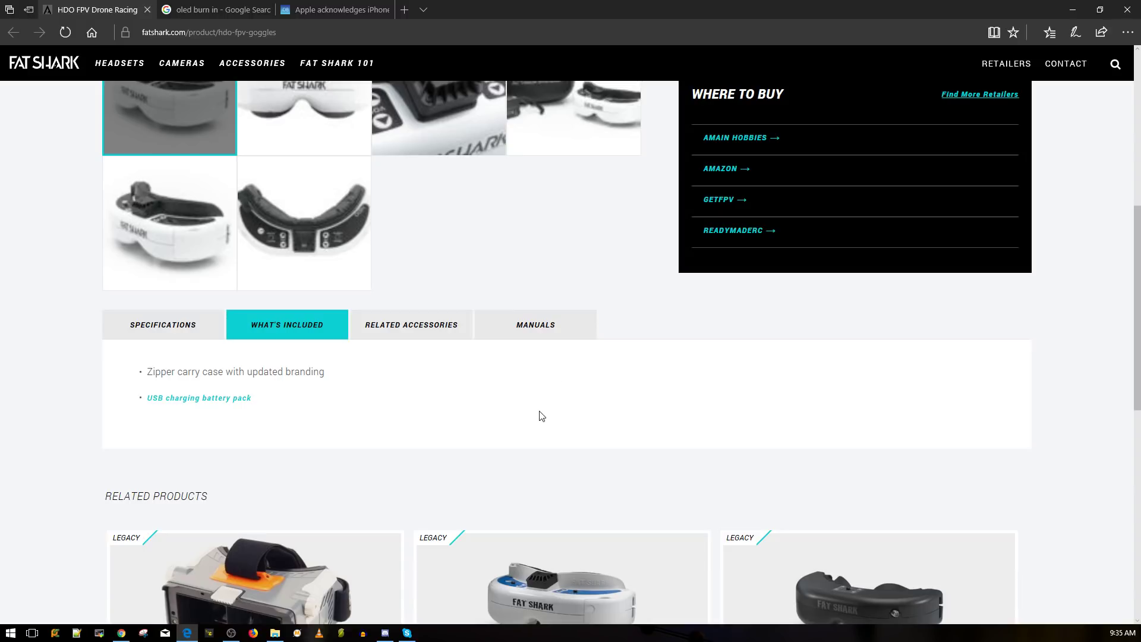
pyautogui.scroll(8, 540, 453)
pyautogui.scroll(3, 540, 411)
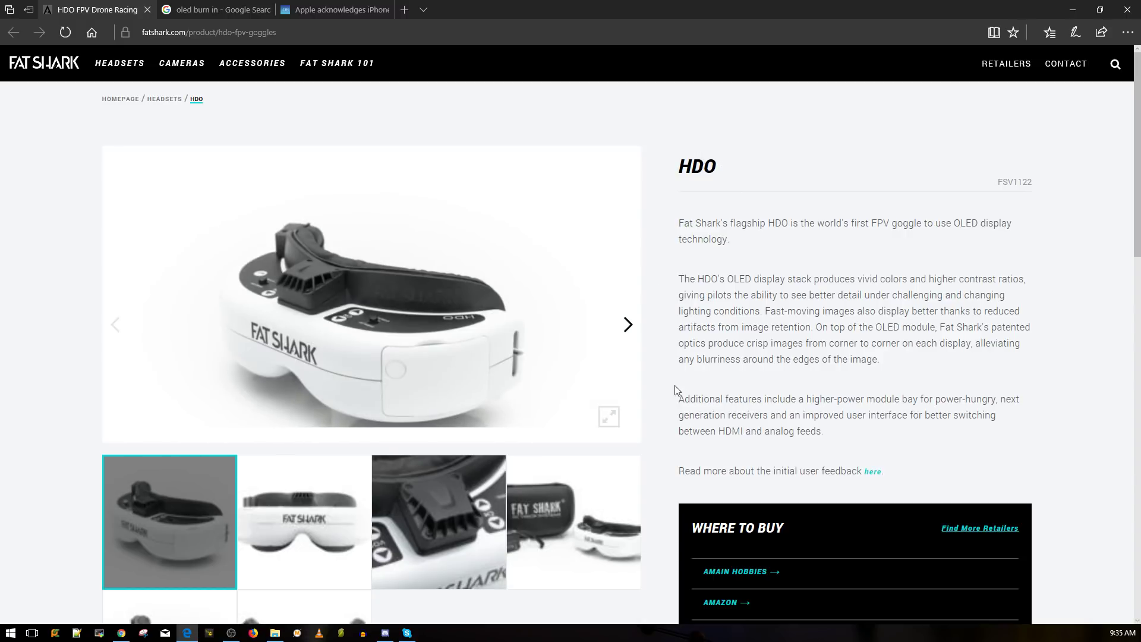
pyautogui.scroll(-4, 675, 385)
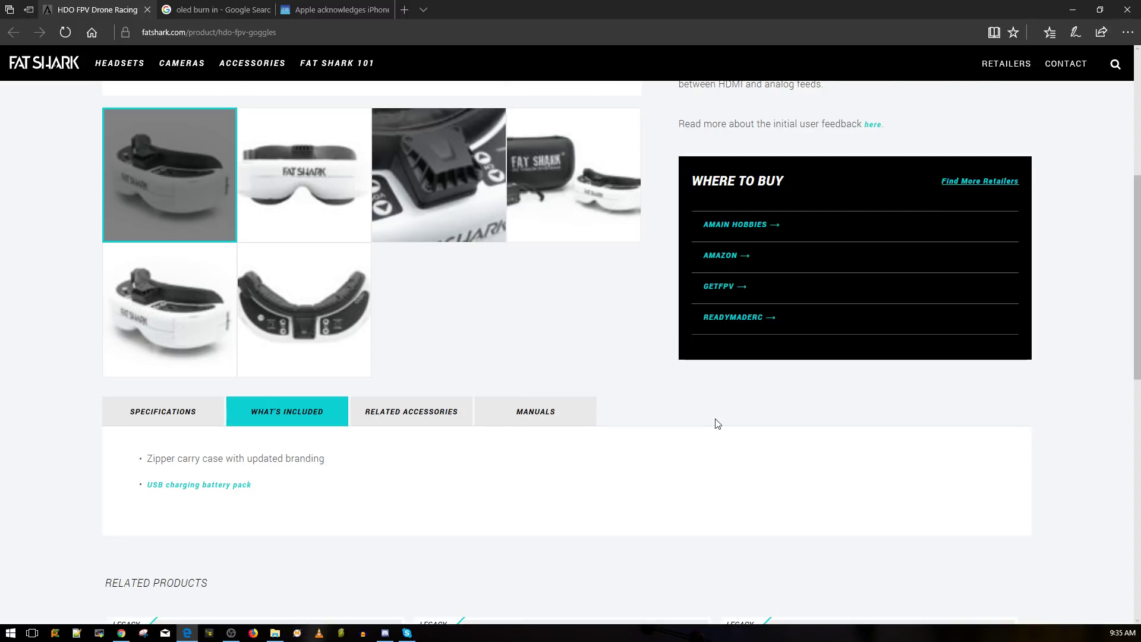
pyautogui.scroll(5, 695, 392)
# Select the HDO product name, browse the page, then start a new blank tab.
pyautogui.doubleClick(698, 166)
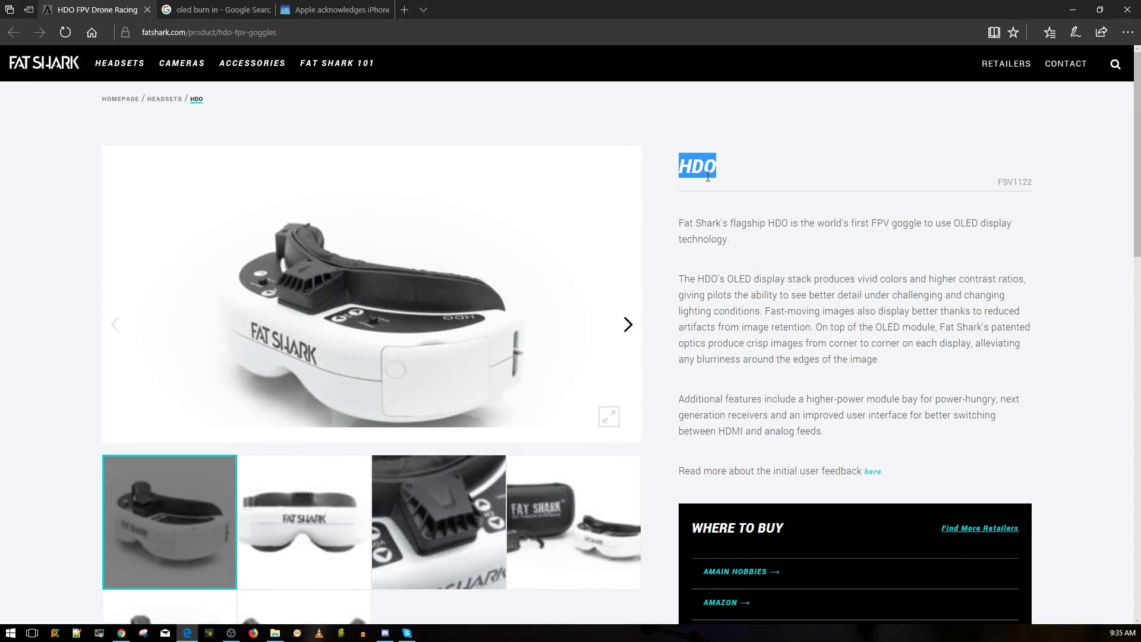
pyautogui.scroll(-1, 589, 530)
pyautogui.scroll(-8, 589, 531)
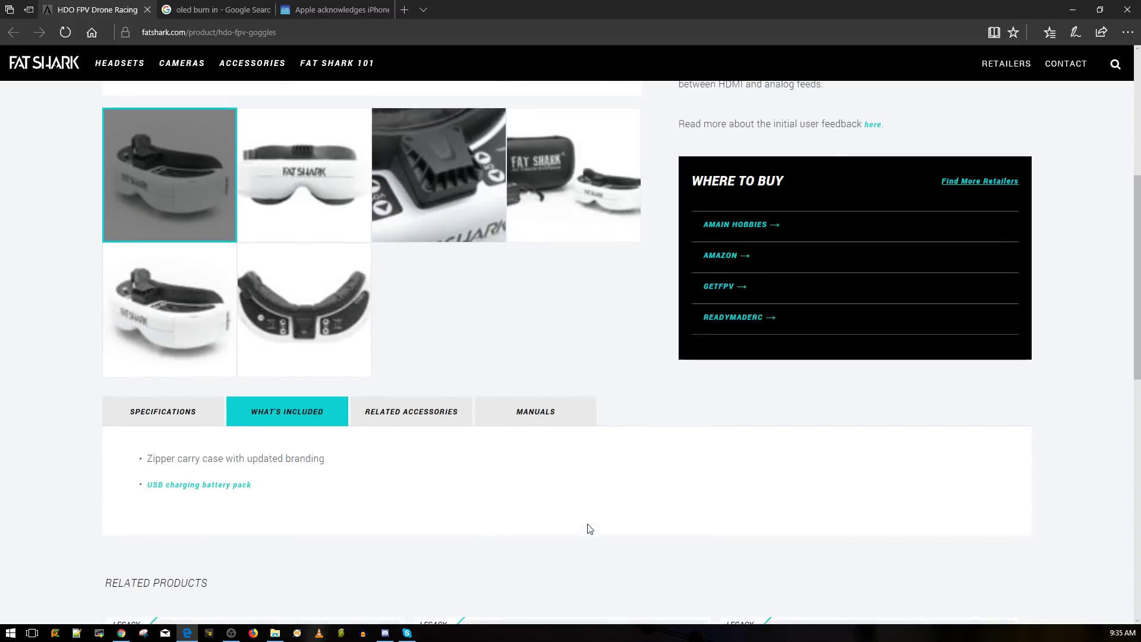
pyautogui.scroll(-8, 593, 518)
pyautogui.scroll(-4, 592, 517)
pyautogui.scroll(8, 598, 507)
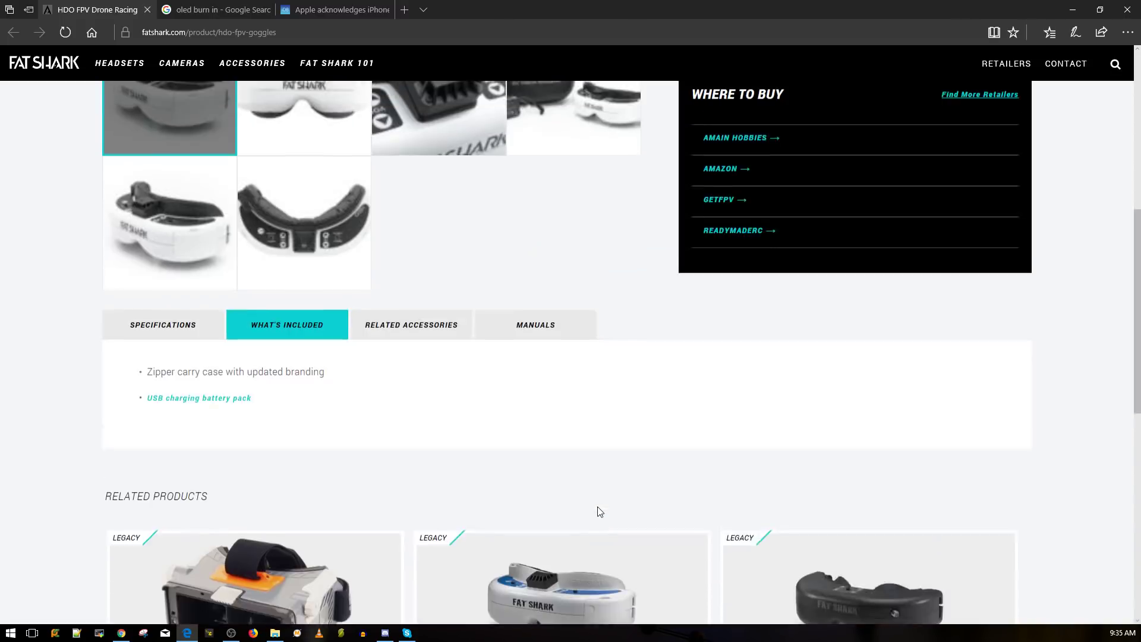
pyautogui.scroll(8, 597, 506)
pyautogui.scroll(2, 598, 506)
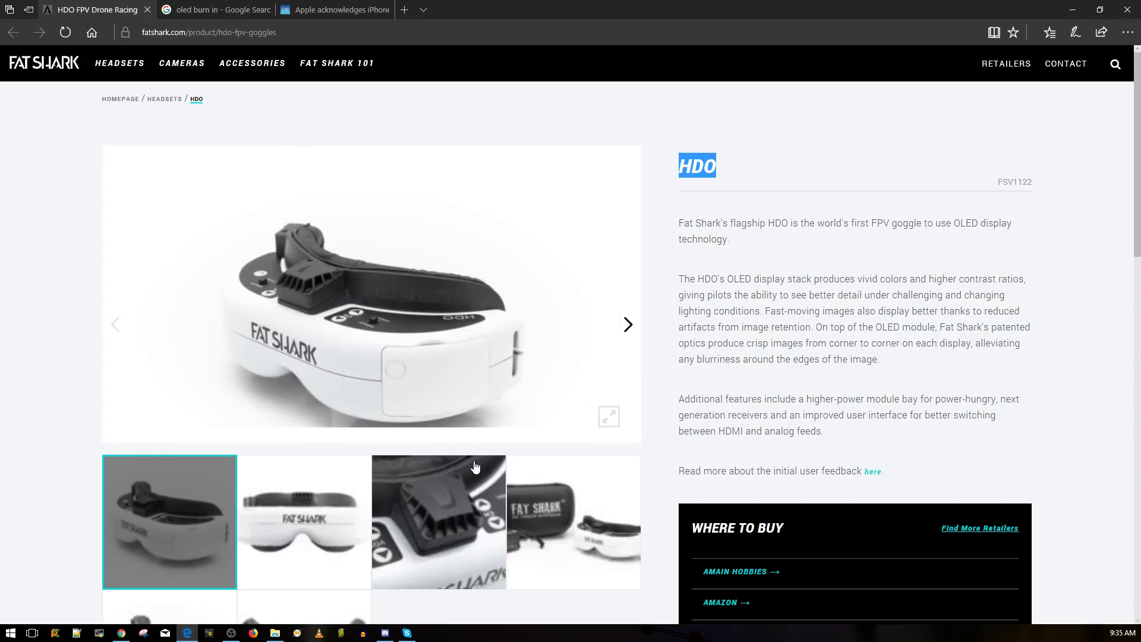
pyautogui.scroll(-3, 580, 500)
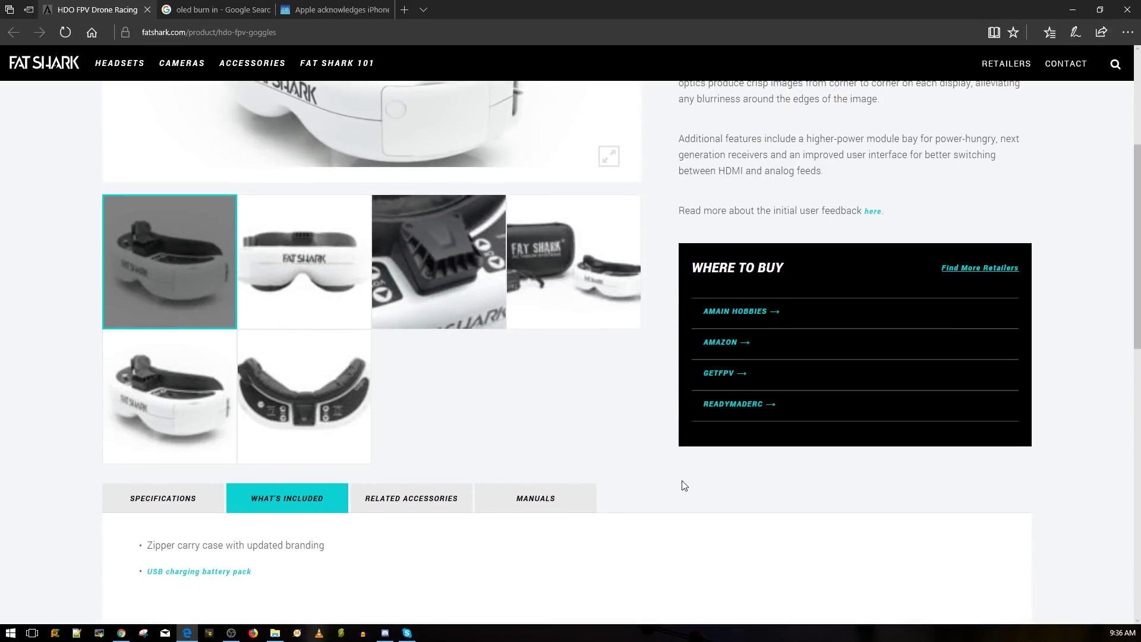
pyautogui.scroll(-3, 683, 485)
pyautogui.scroll(-3, 682, 486)
pyautogui.scroll(-4, 683, 485)
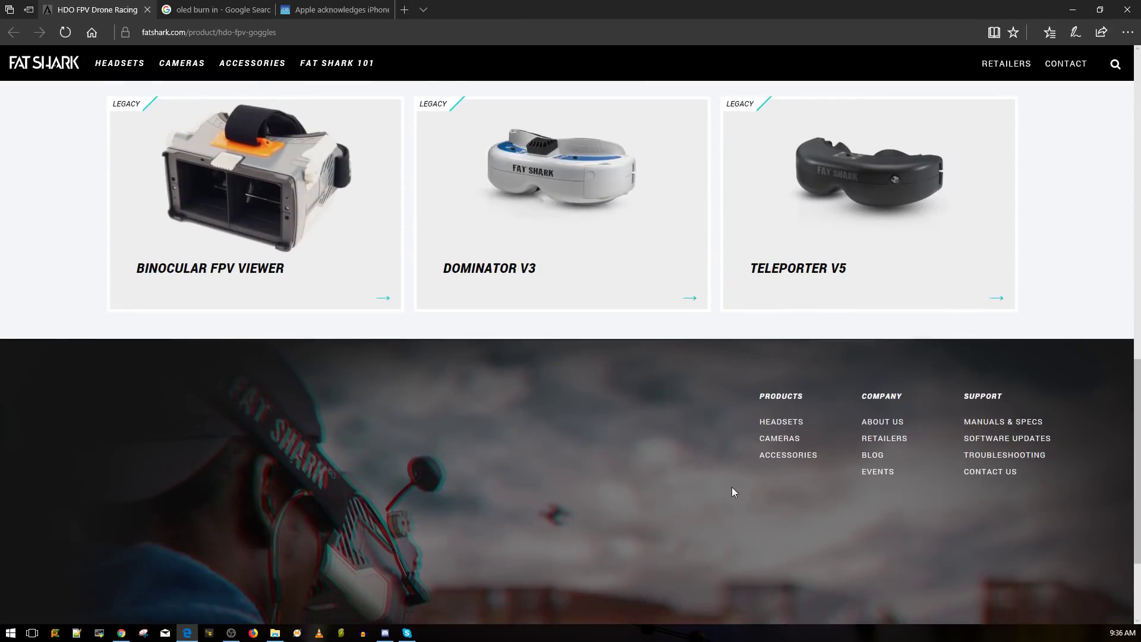
pyautogui.scroll(-2, 732, 488)
pyautogui.scroll(5, 732, 487)
pyautogui.scroll(4, 732, 486)
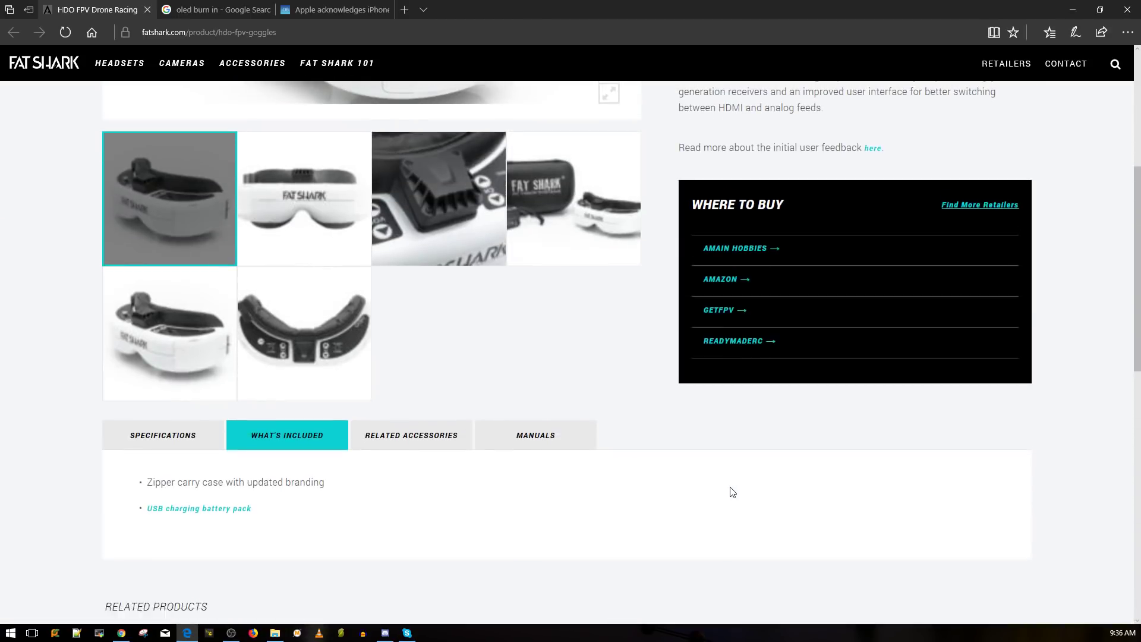
pyautogui.scroll(4, 732, 491)
pyautogui.scroll(3, 661, 461)
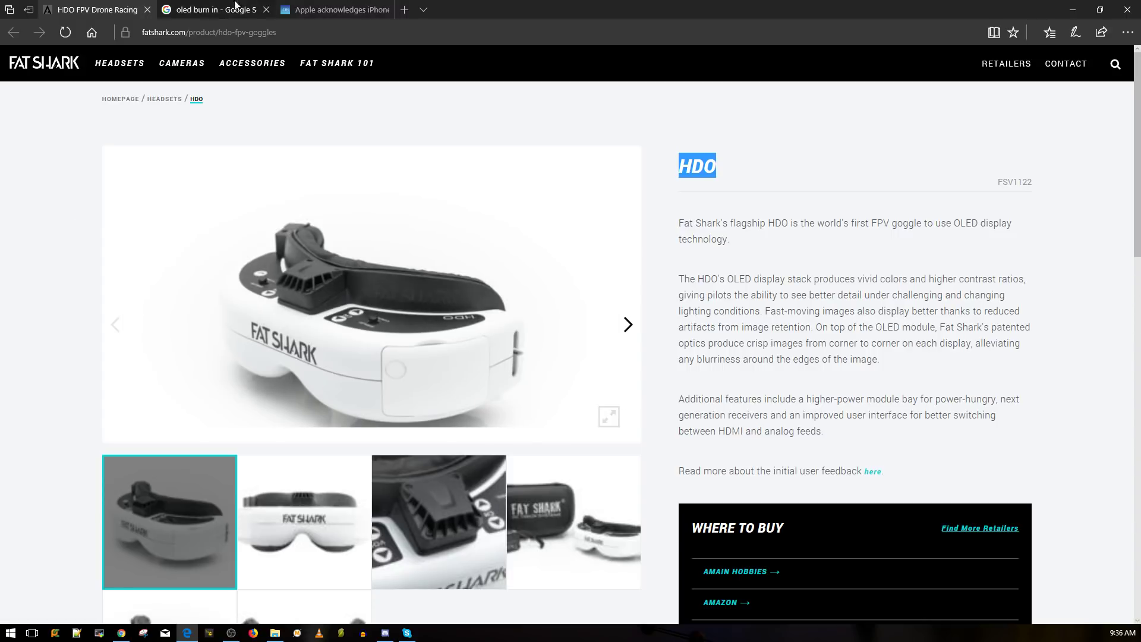
pyautogui.click(405, 10)
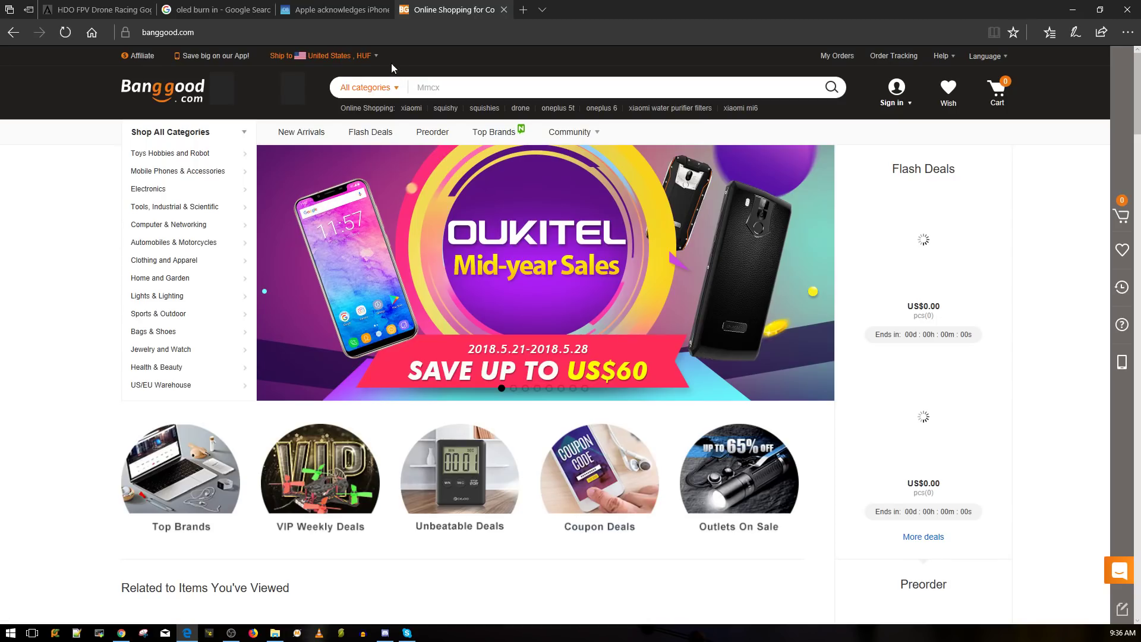
# Search the Banggood store for 'Fatshark HD3'.
pyautogui.click(431, 94)
pyautogui.write('Fat')
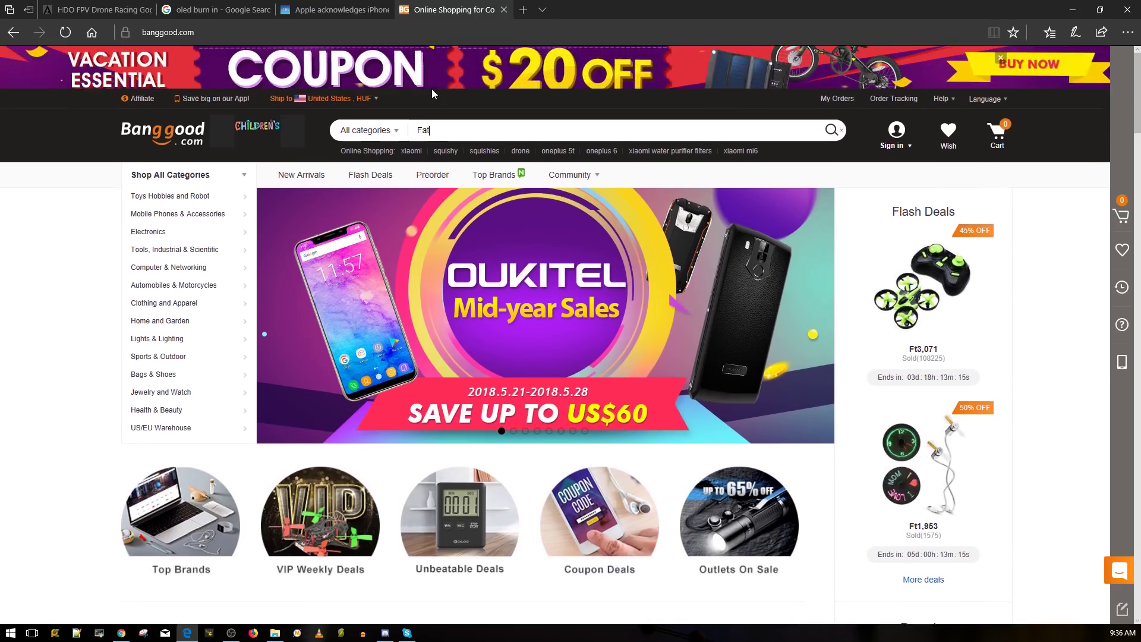
pyautogui.write('shark HD3')
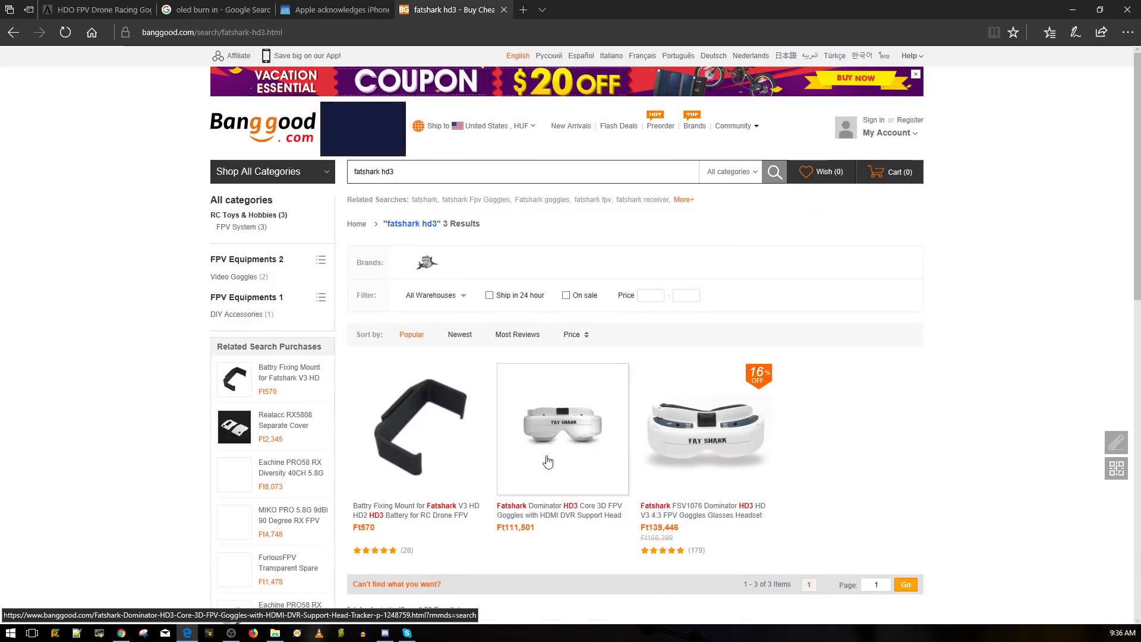
# Set the Banggood currency to USD so the HD3 prices show in US dollars.
pyautogui.click(522, 126)
pyautogui.click(545, 365)
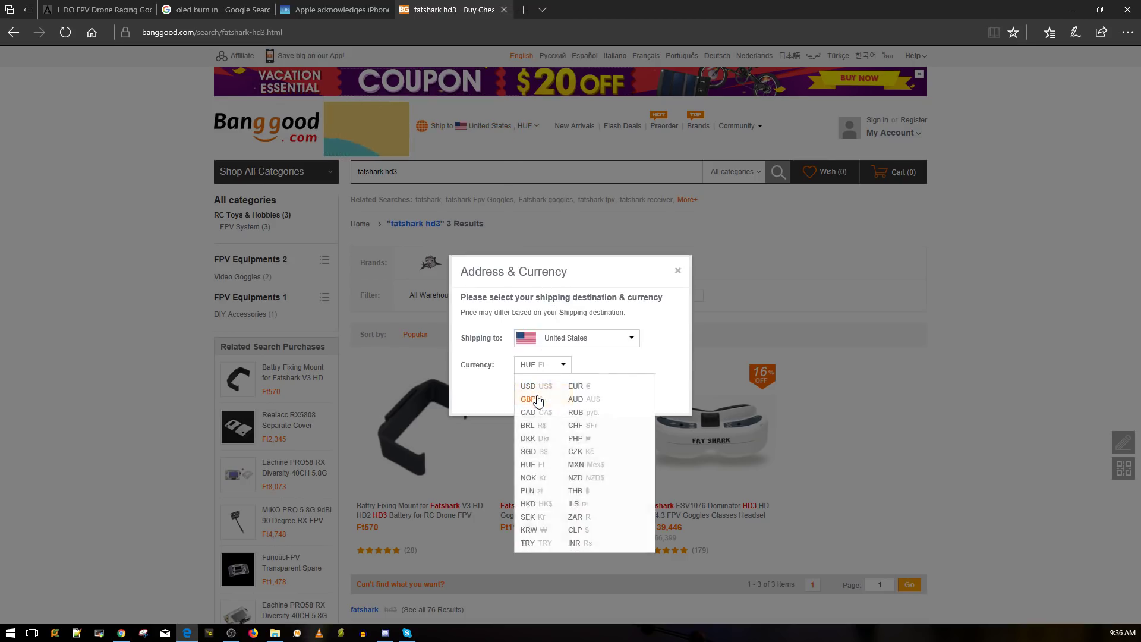
pyautogui.click(535, 392)
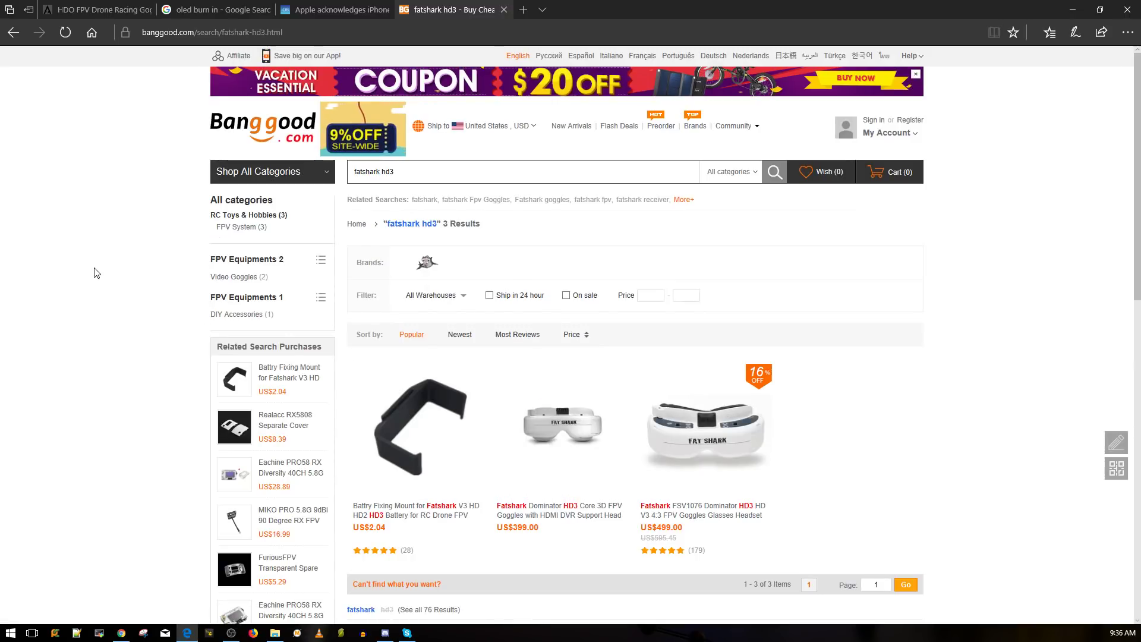
pyautogui.scroll(-1, 729, 449)
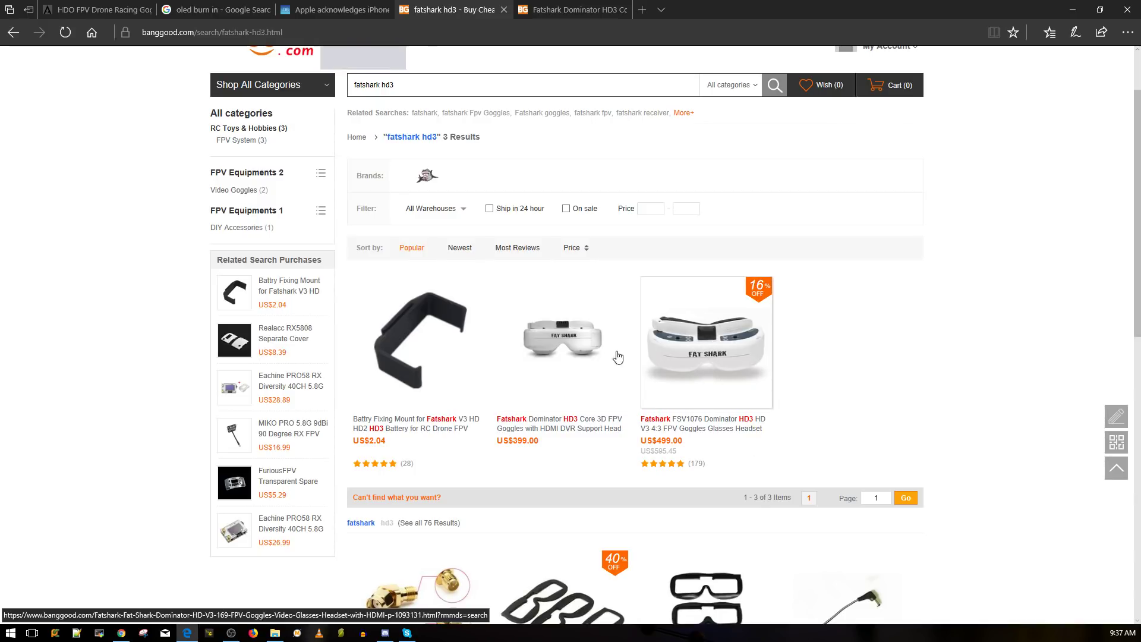
pyautogui.scroll(-5, 685, 334)
pyautogui.scroll(-2, 696, 357)
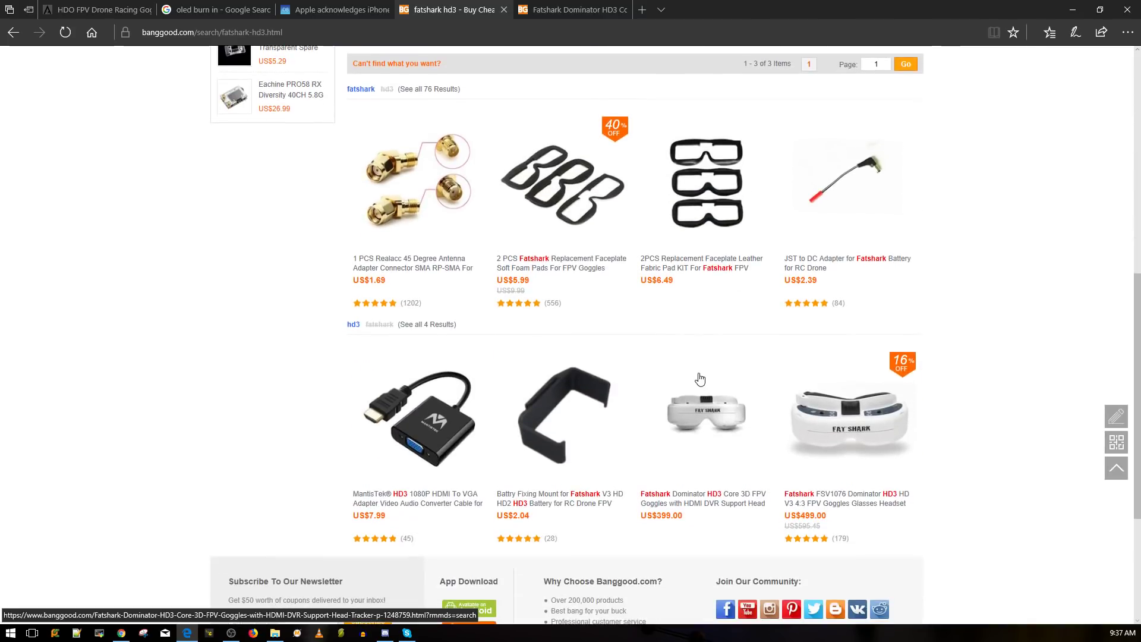
pyautogui.scroll(4, 700, 380)
pyautogui.scroll(5, 700, 380)
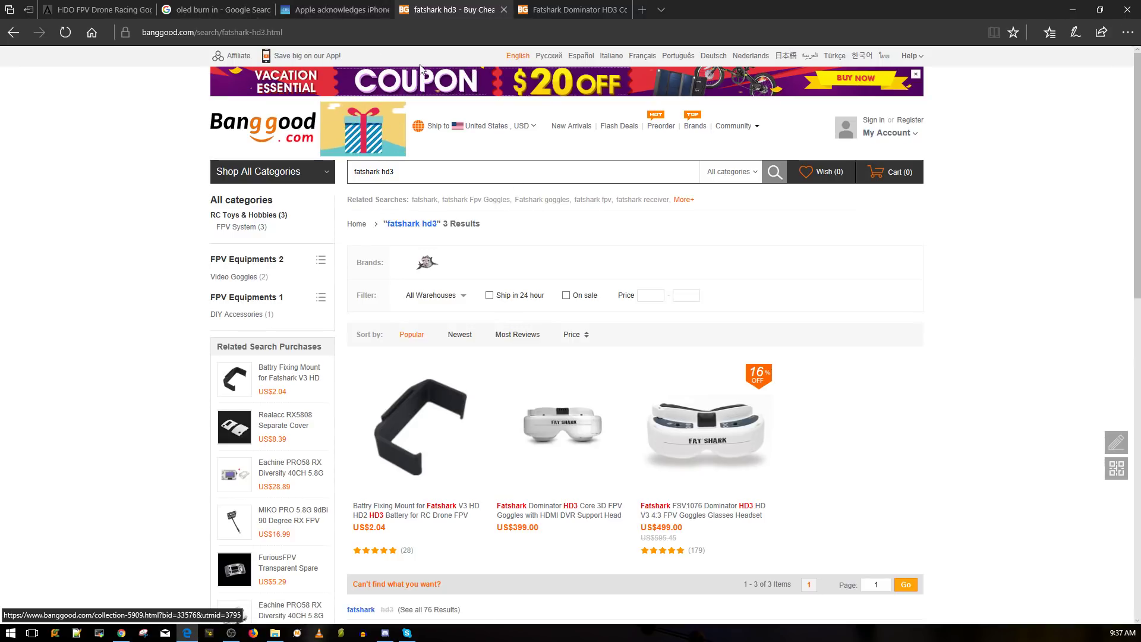
# Revisit the Fat Shark HDO page and the OLED burn-in image results.
pyautogui.click(96, 9)
pyautogui.scroll(-5, 487, 357)
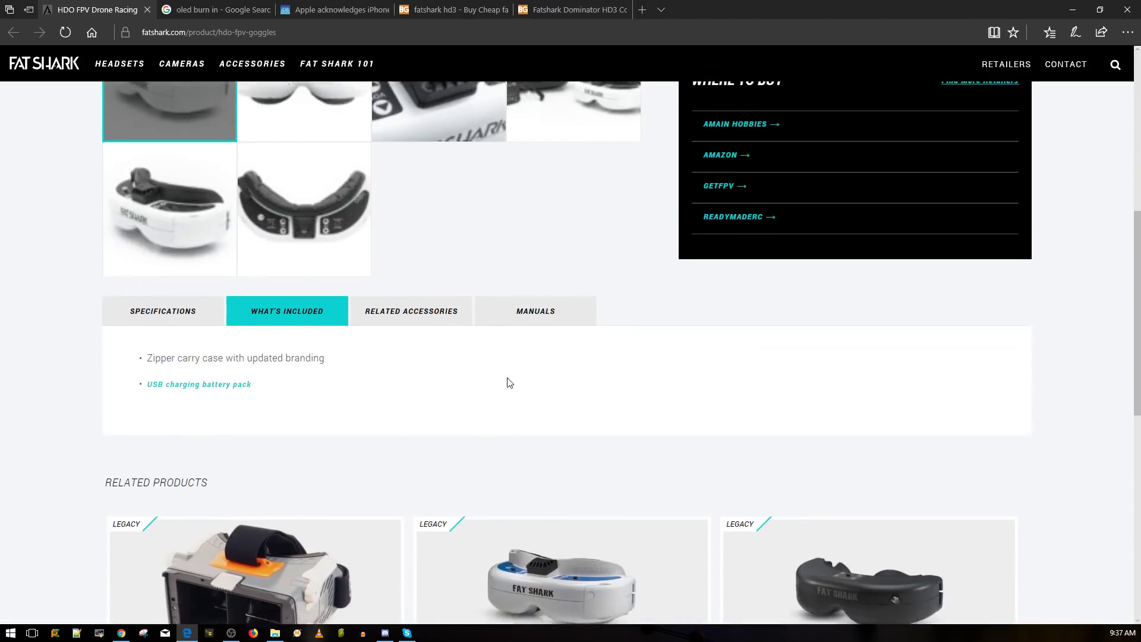
pyautogui.scroll(-5, 523, 376)
pyautogui.scroll(-3, 523, 377)
pyautogui.scroll(10, 530, 362)
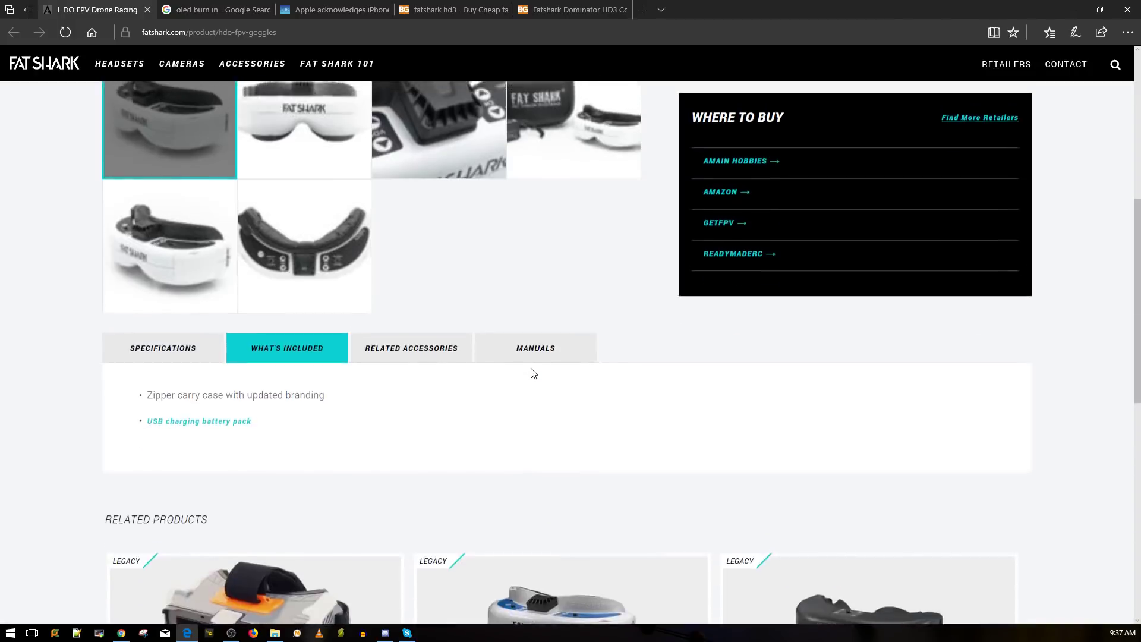
pyautogui.scroll(5, 530, 373)
pyautogui.scroll(2, 530, 372)
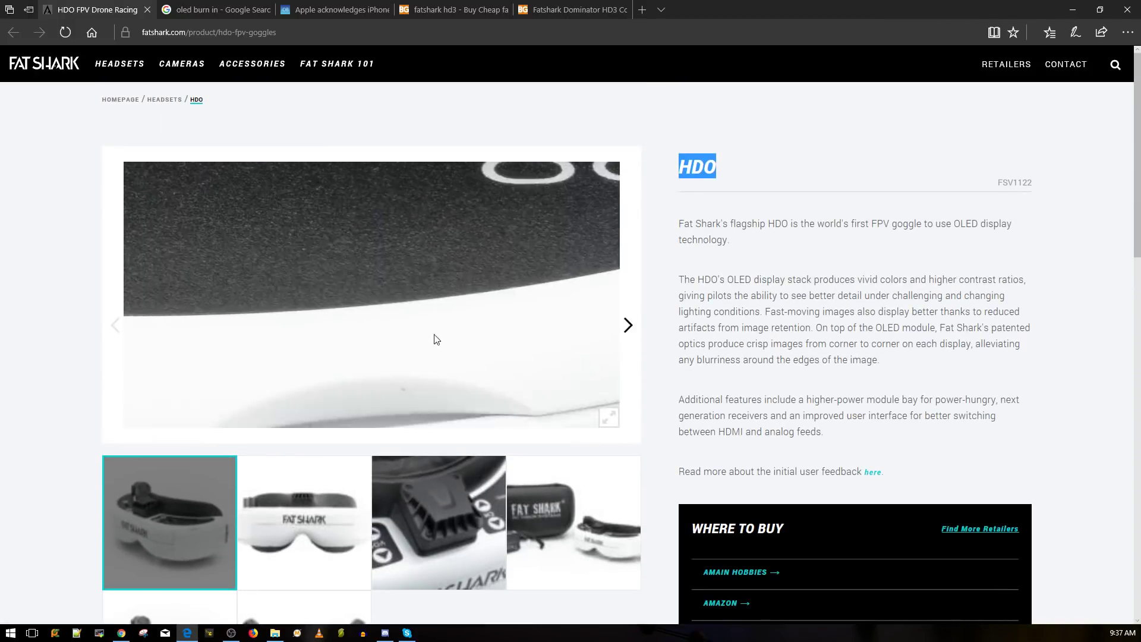
pyautogui.click(214, 9)
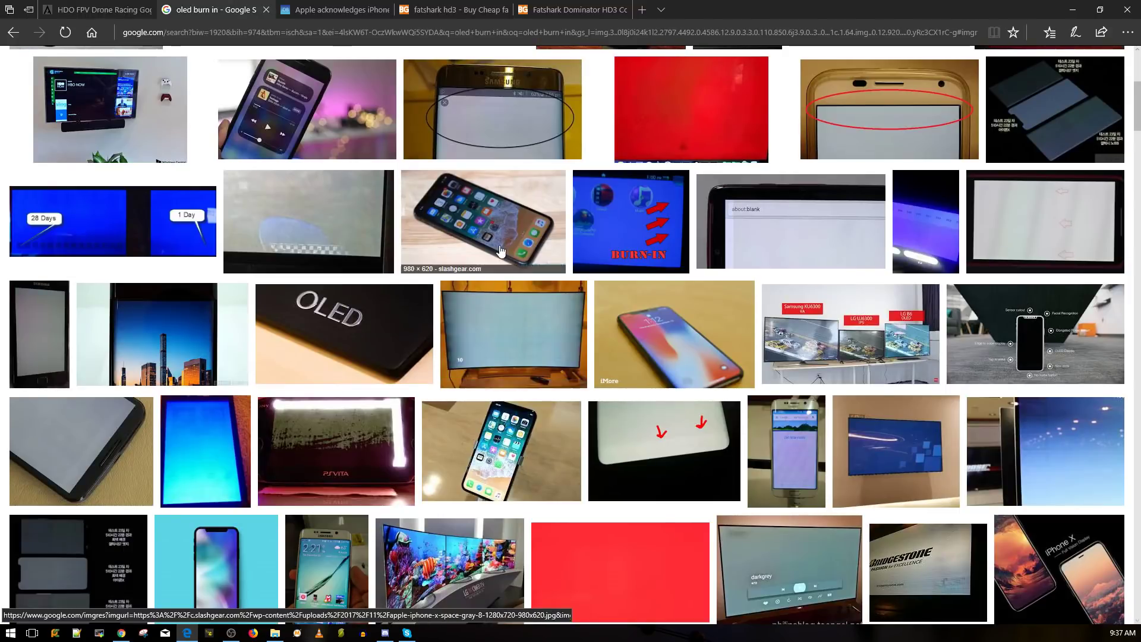
pyautogui.scroll(-3, 408, 283)
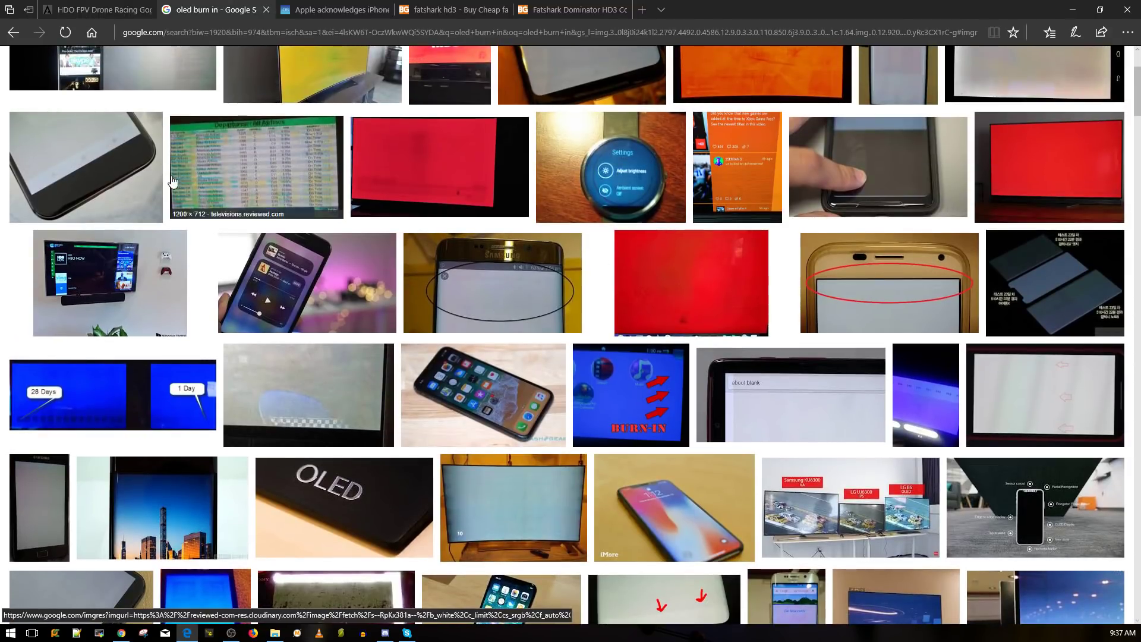
pyautogui.scroll(-3, 435, 369)
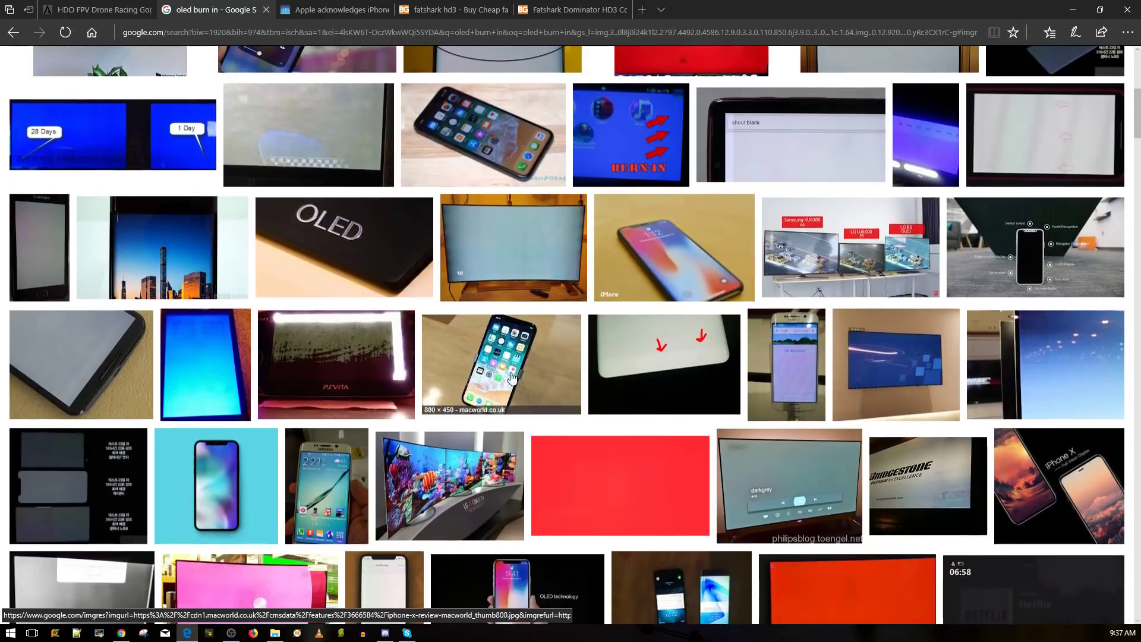
pyautogui.scroll(3, 666, 365)
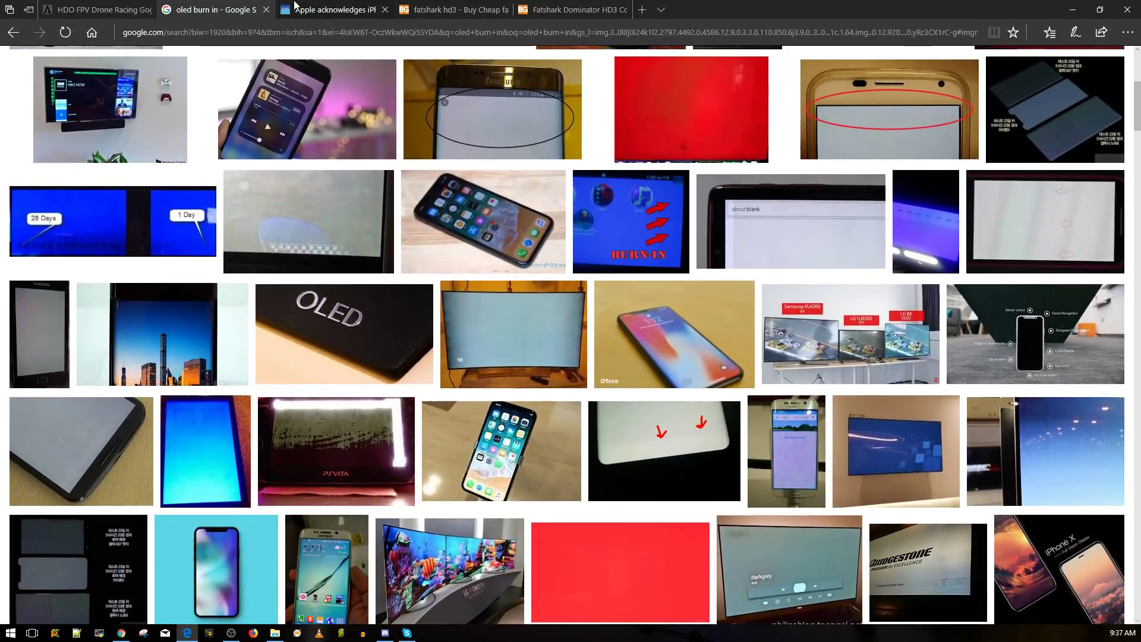
# Skim the Apple OLED burn-in article again and expand the Banggood category menu.
pyautogui.click(334, 9)
pyautogui.scroll(-8, 438, 318)
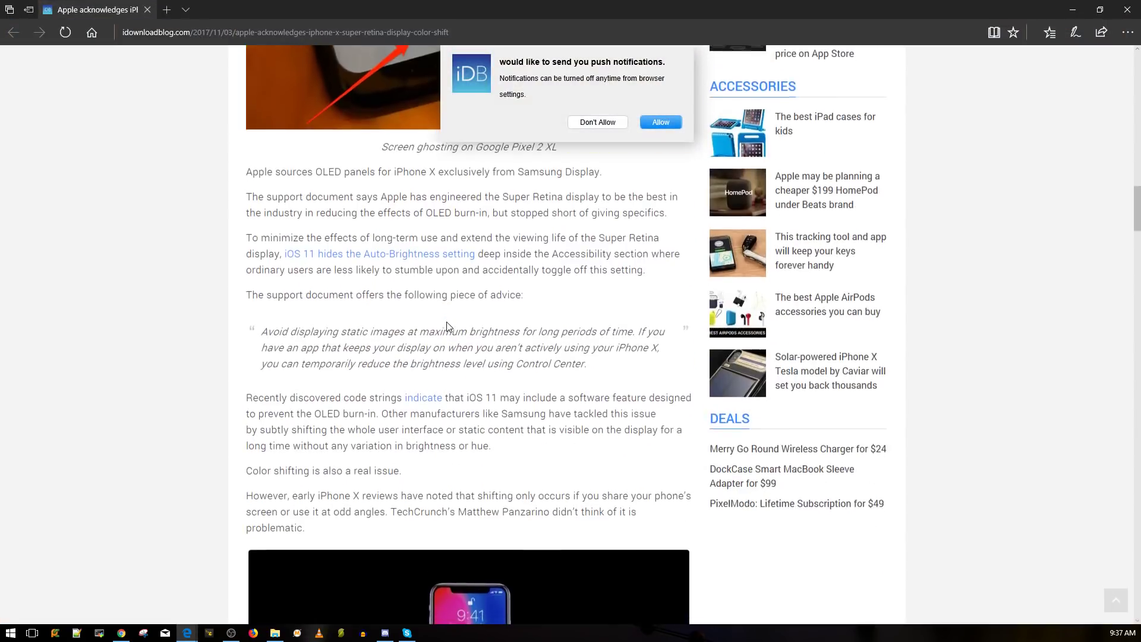
pyautogui.scroll(-8, 451, 320)
pyautogui.scroll(-5, 450, 320)
pyautogui.scroll(-5, 457, 327)
pyautogui.scroll(-5, 456, 326)
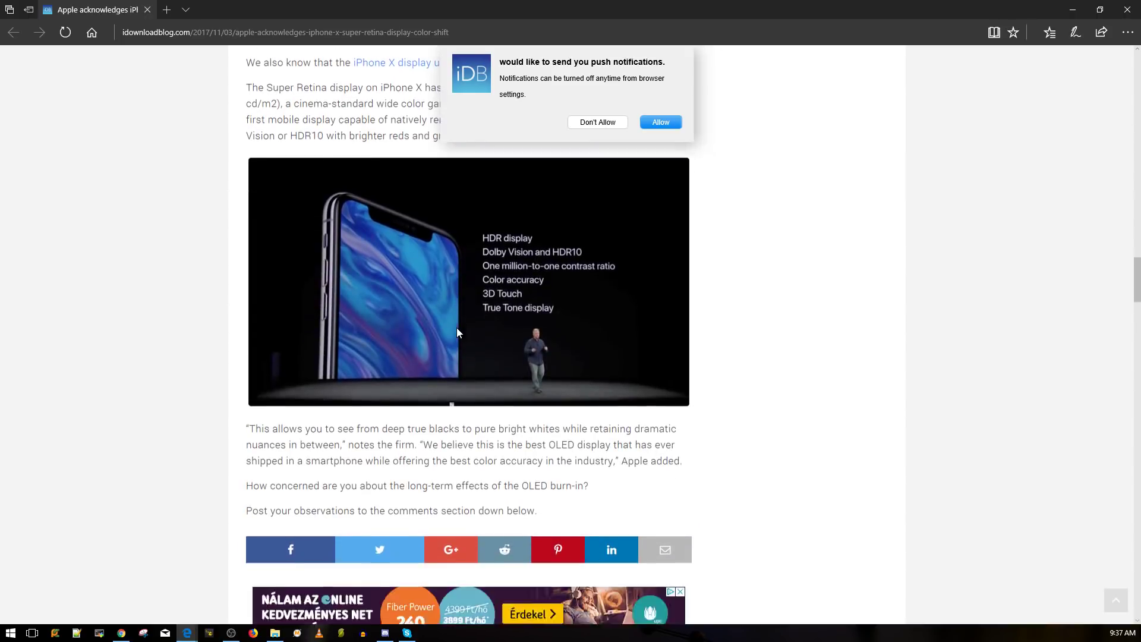
pyautogui.scroll(-5, 456, 327)
pyautogui.scroll(10, 456, 327)
pyautogui.scroll(5, 465, 323)
pyautogui.scroll(6, 429, 282)
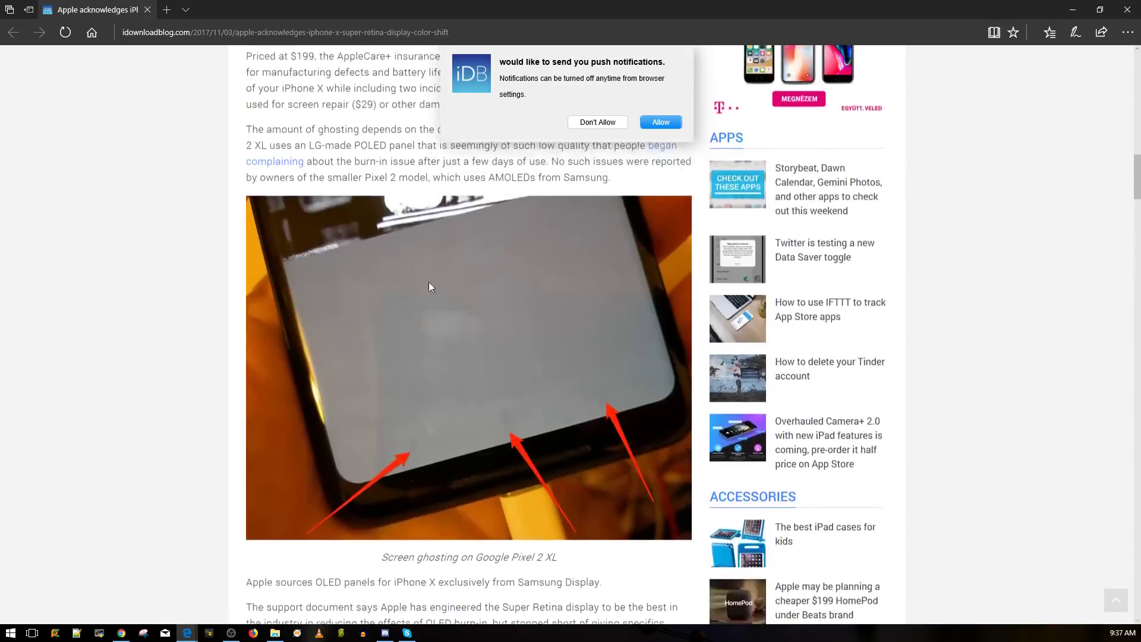
pyautogui.scroll(6, 429, 281)
pyautogui.scroll(6, 546, 357)
pyautogui.scroll(6, 546, 356)
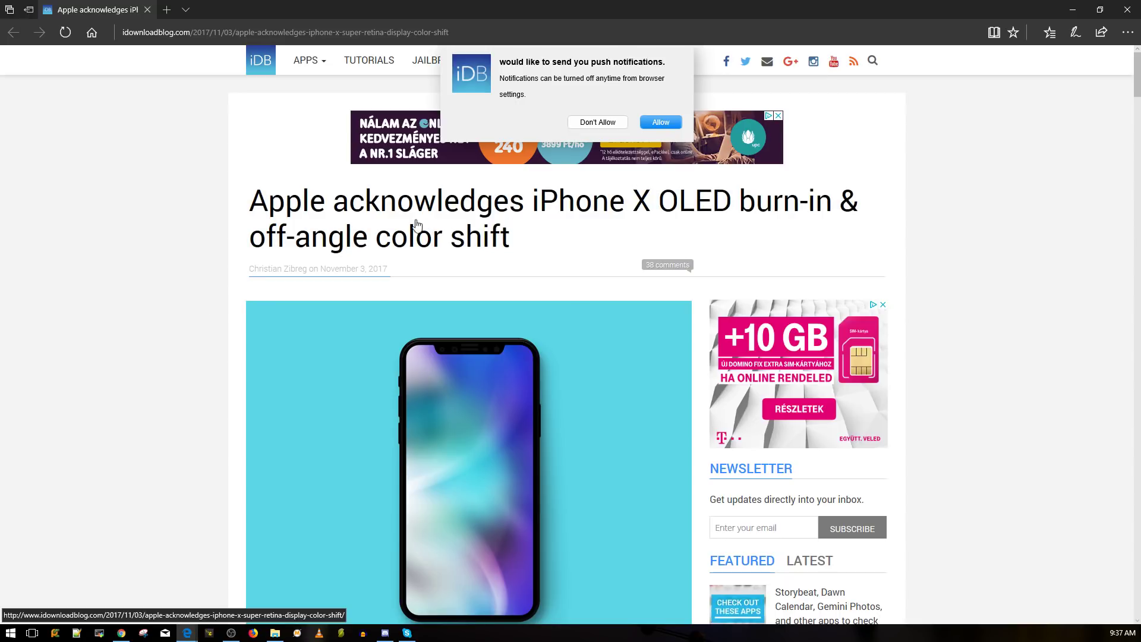
pyautogui.click(285, 32)
pyautogui.click(162, 72)
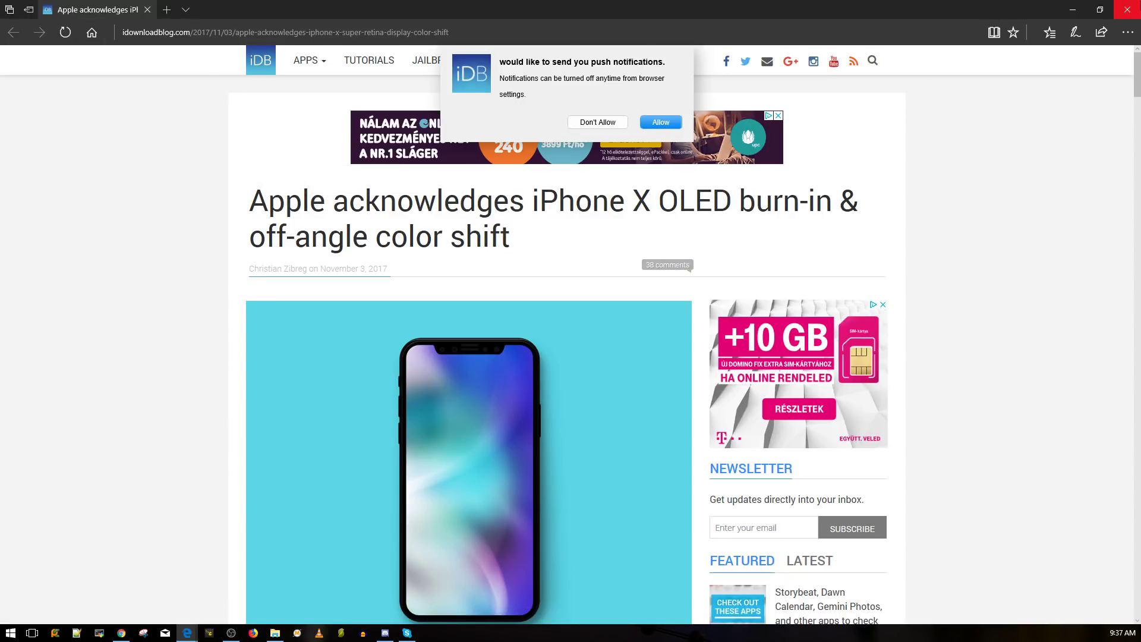
# Minimize the article window and return to the Fat Shark HDO product page.
pyautogui.click(1072, 10)
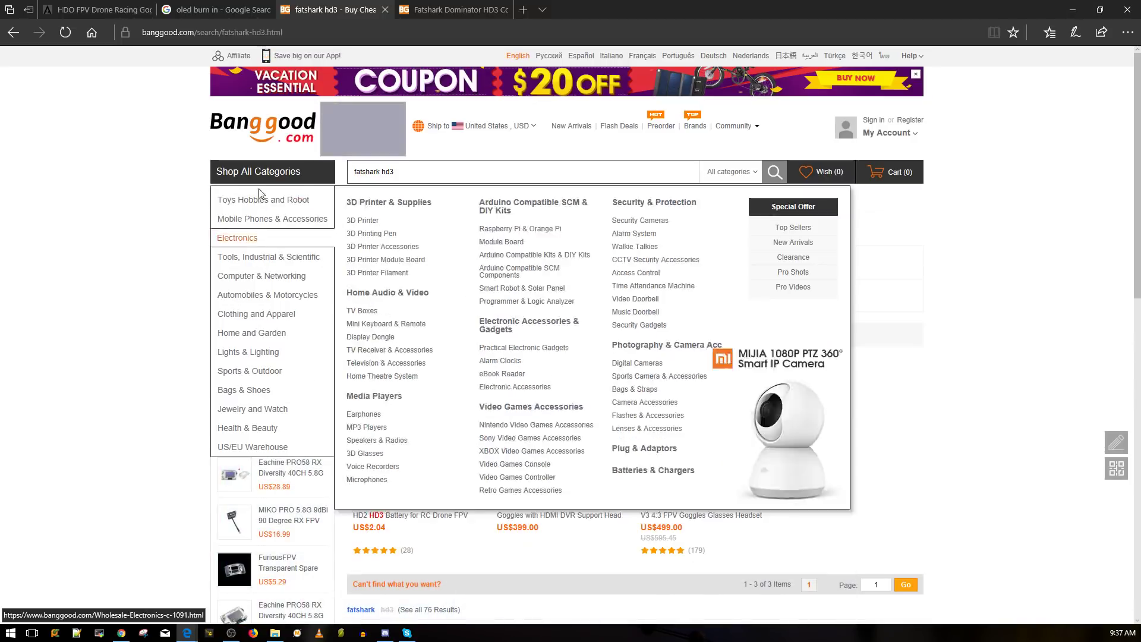
pyautogui.click(215, 8)
pyautogui.click(97, 9)
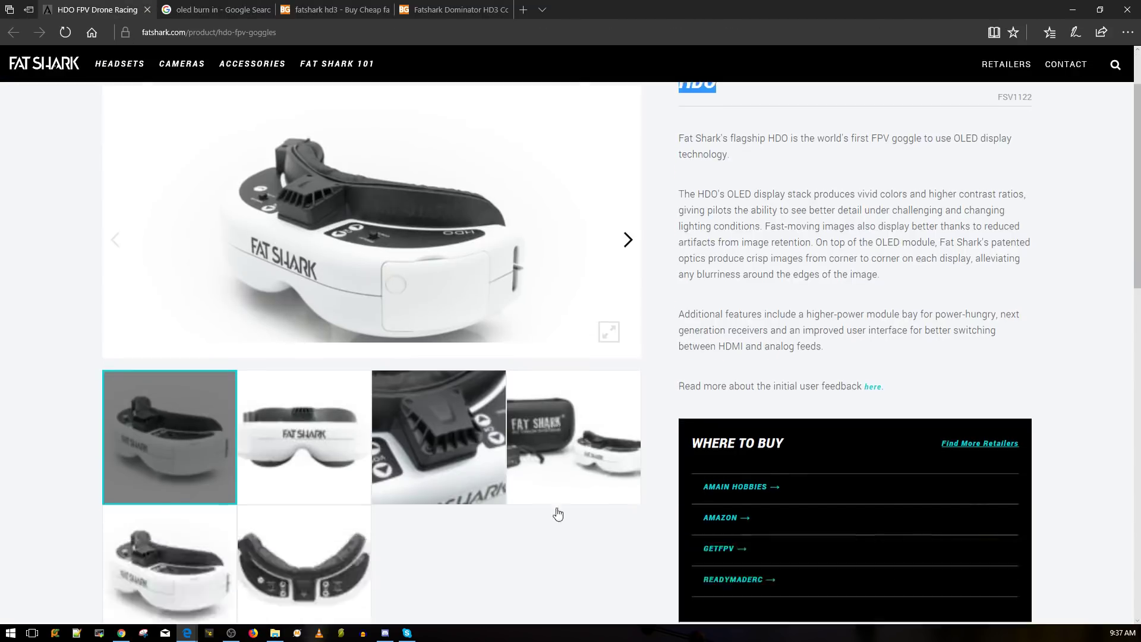
pyautogui.scroll(-10, 568, 506)
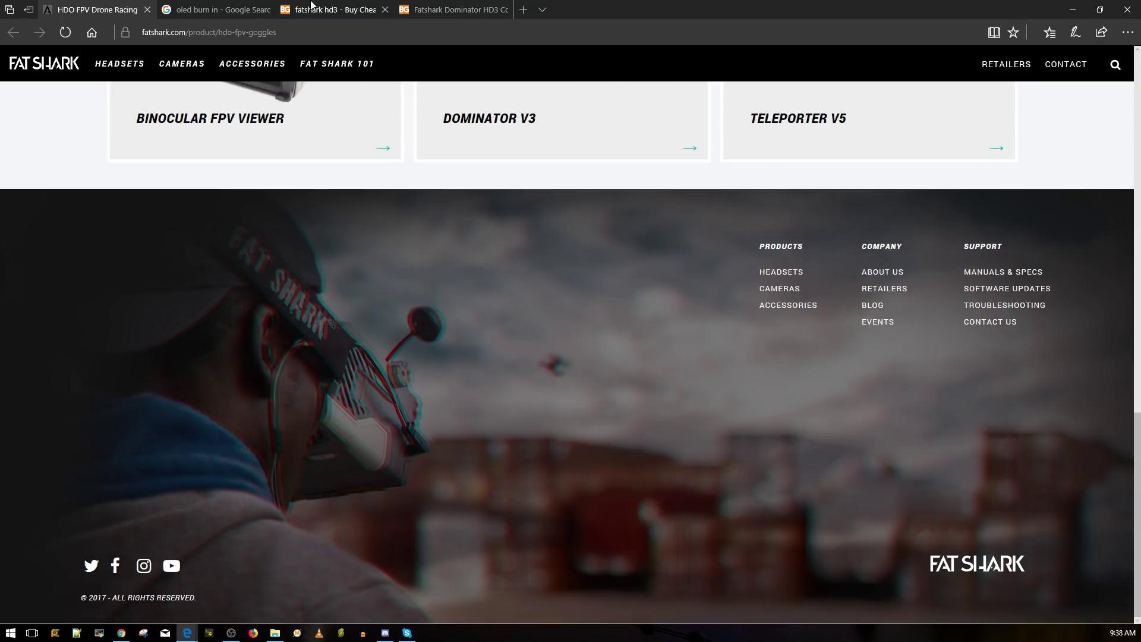
pyautogui.click(330, 9)
pyautogui.click(214, 10)
pyautogui.click(107, 10)
pyautogui.click(232, 10)
pyautogui.click(366, 10)
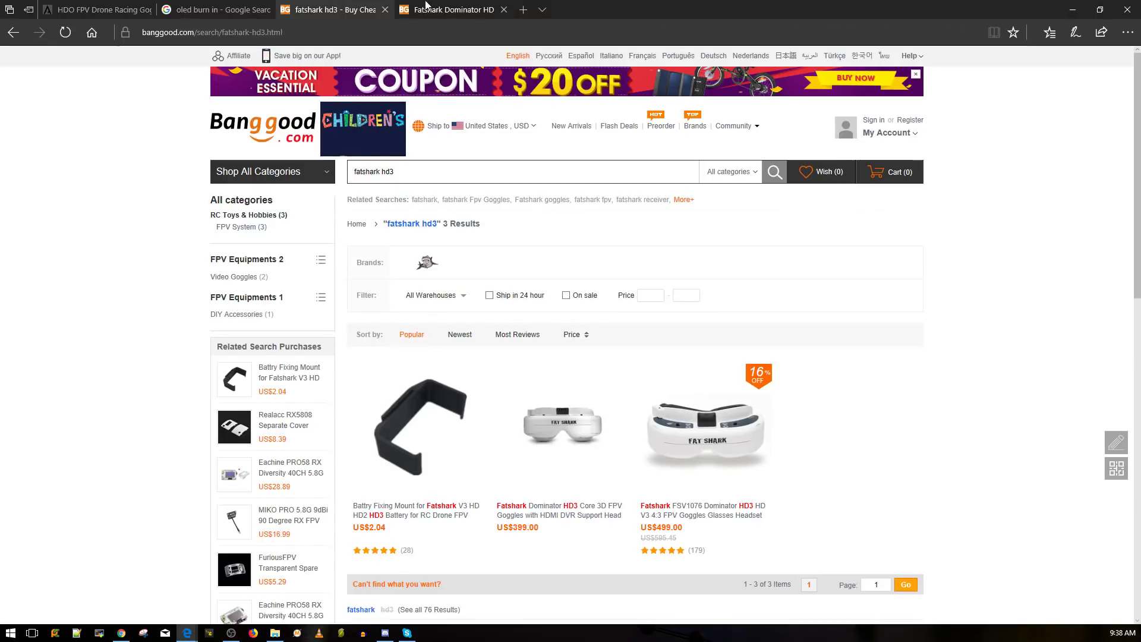
pyautogui.click(453, 9)
pyautogui.click(339, 10)
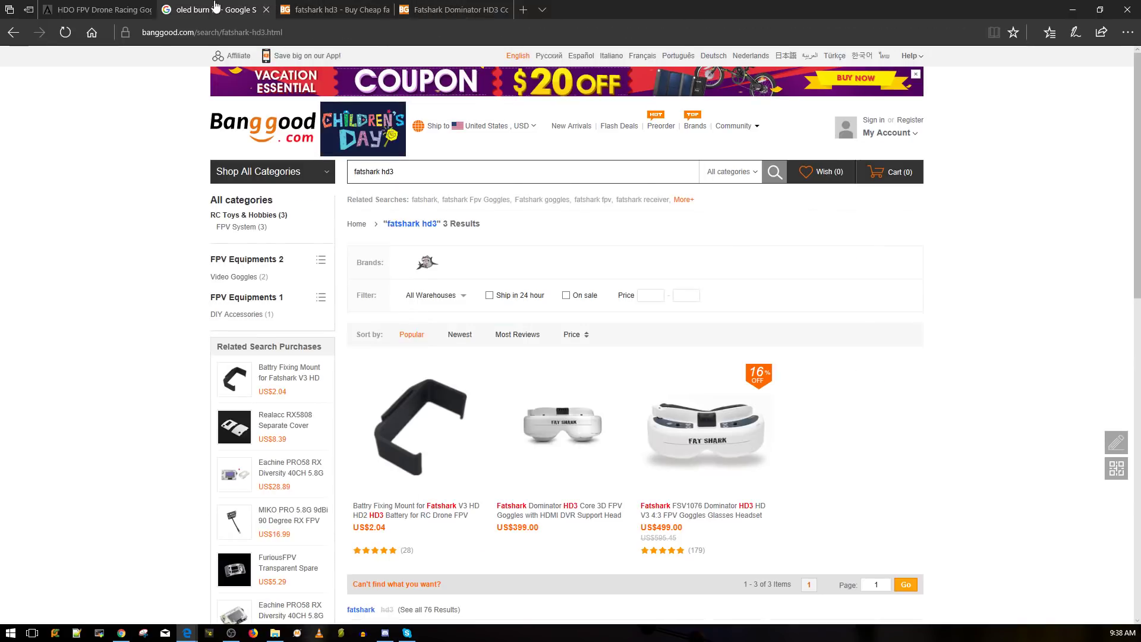
pyautogui.click(107, 9)
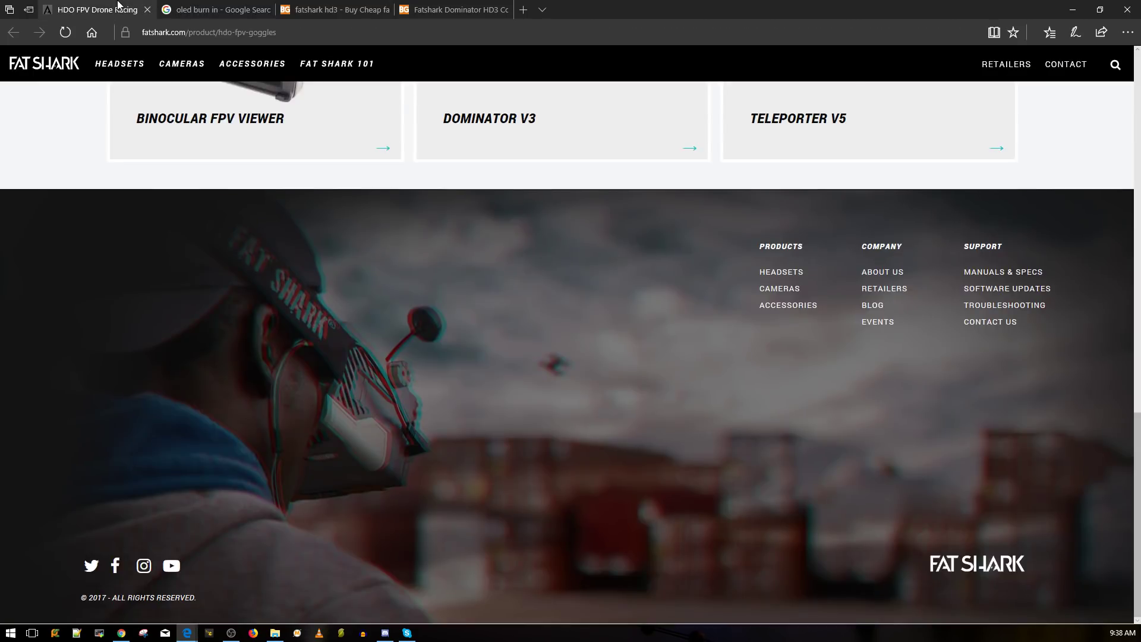